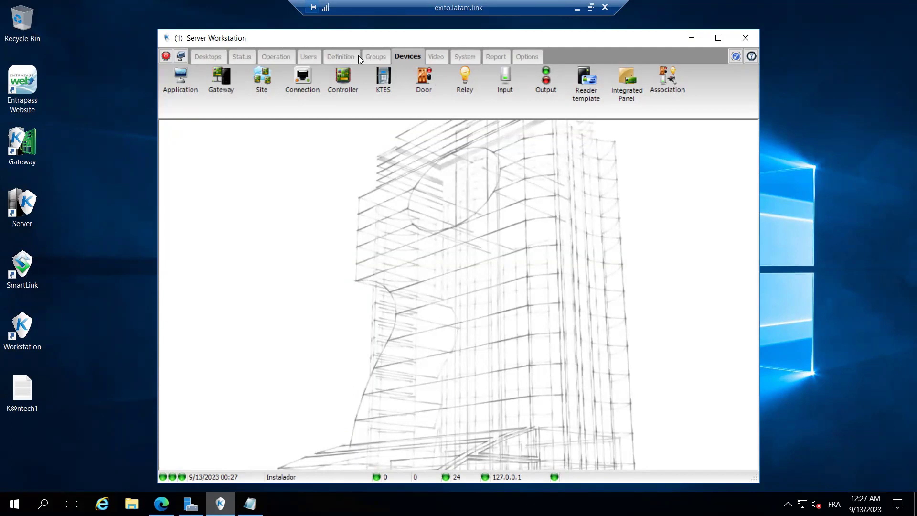
- Check the Xelecto connection settings, then switch to the local Dropbox folder and select RS485 KT-1
left_click(302, 78)
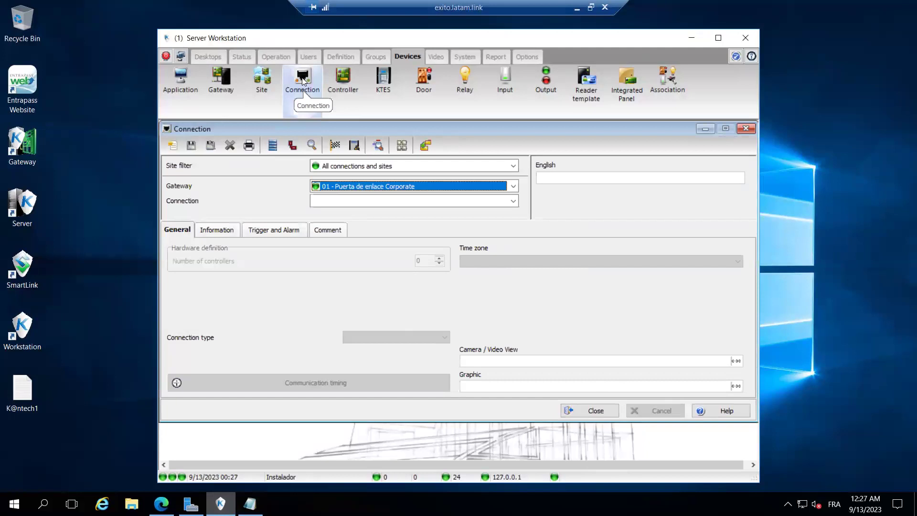
left_click(337, 201)
left_click(339, 212)
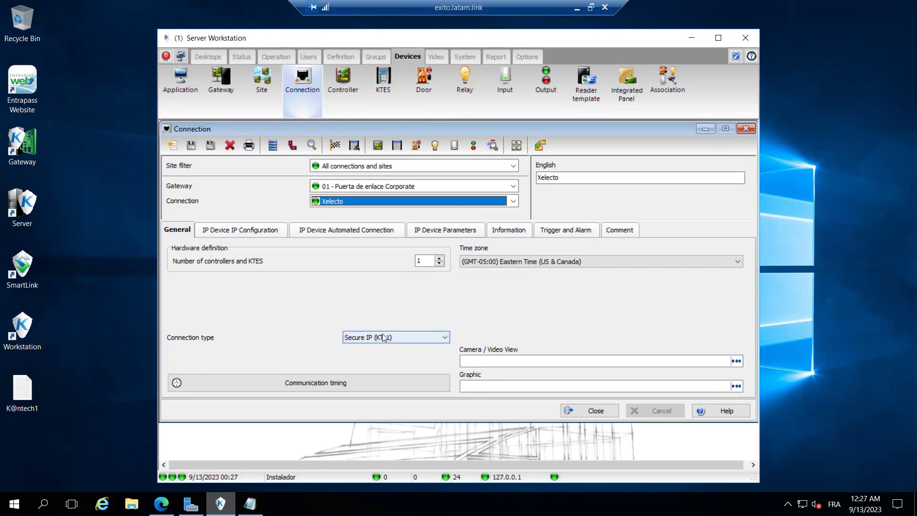
left_click(584, 413)
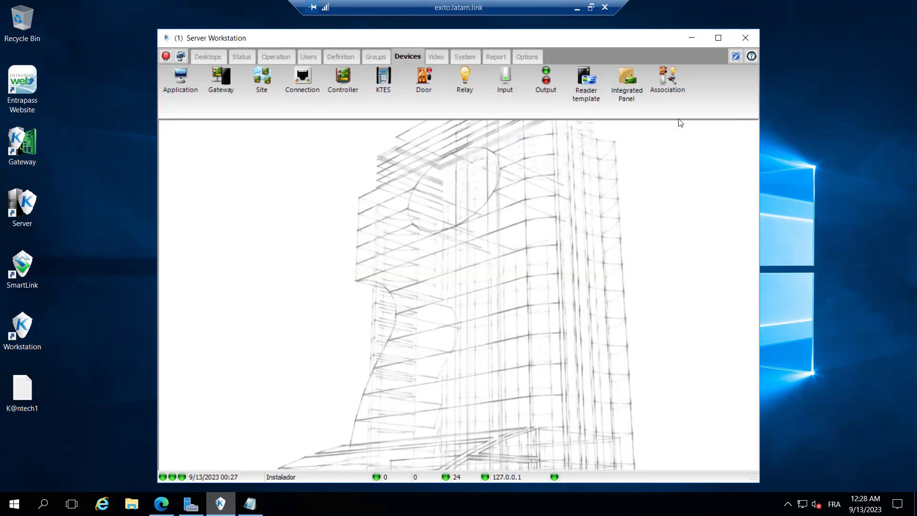
left_click(577, 7)
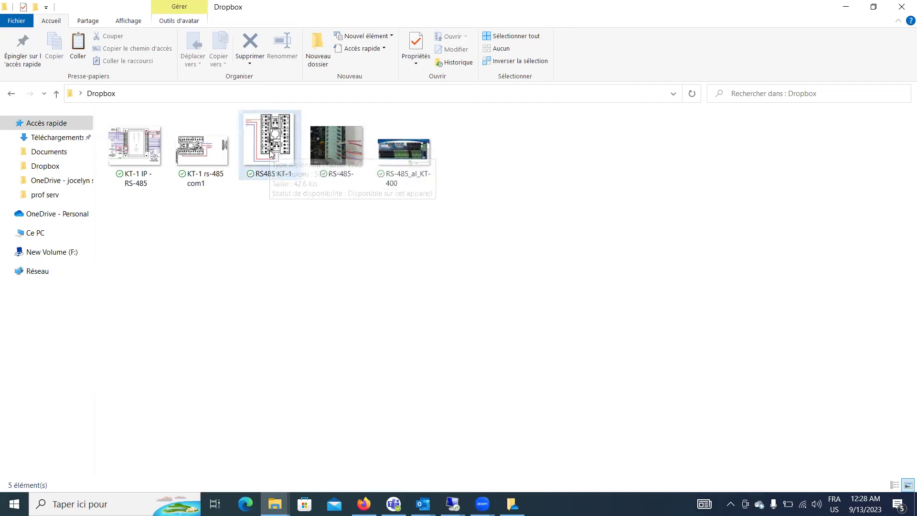
left_click(271, 153)
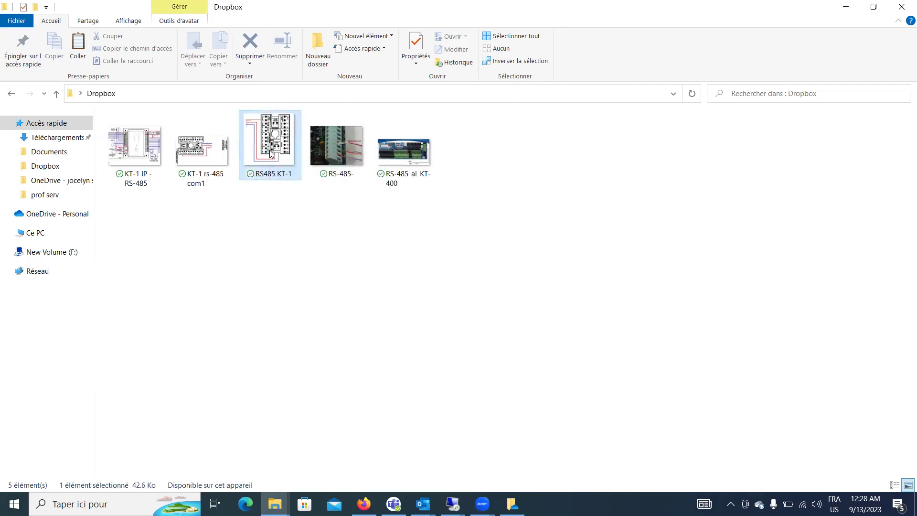
- Open the RS485 KT-1.png wiring diagram in Photos
double_click(269, 150)
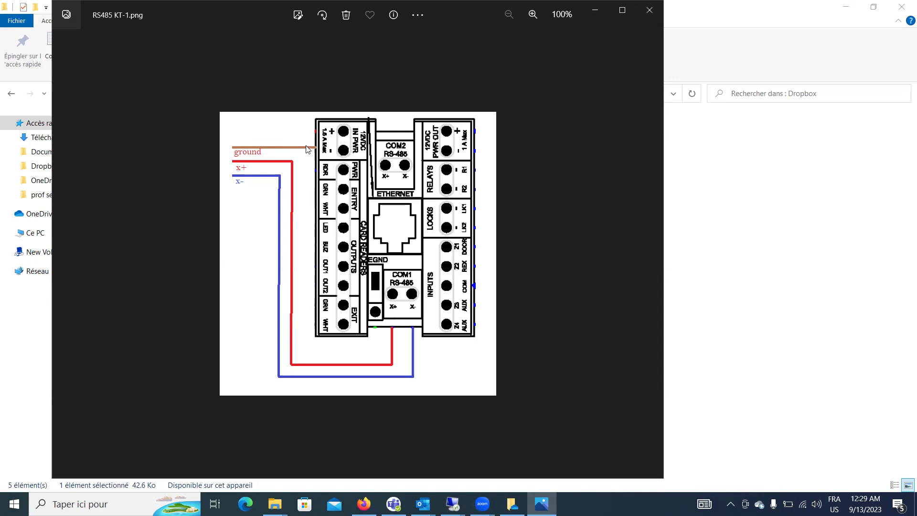
- Browse the wiring images, then step back to the KT-1 IP - RS-485 diagram
left_click(653, 256)
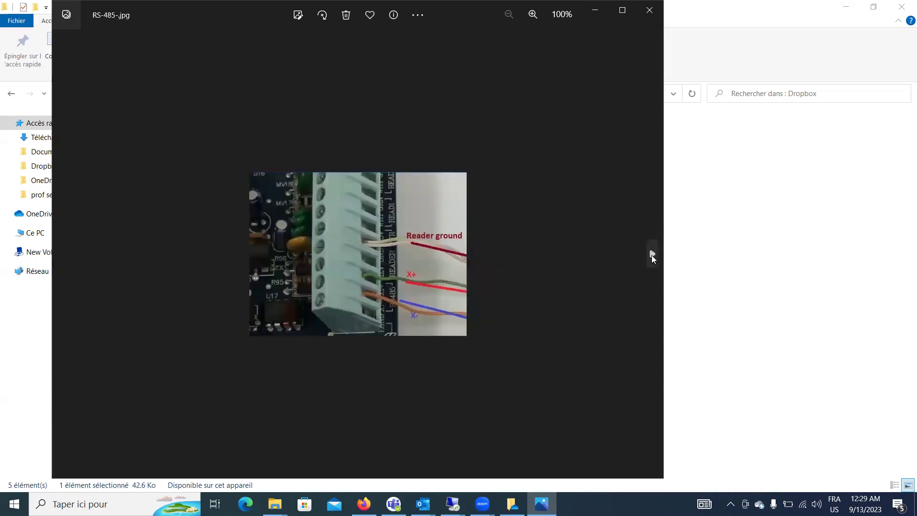
left_click(652, 256)
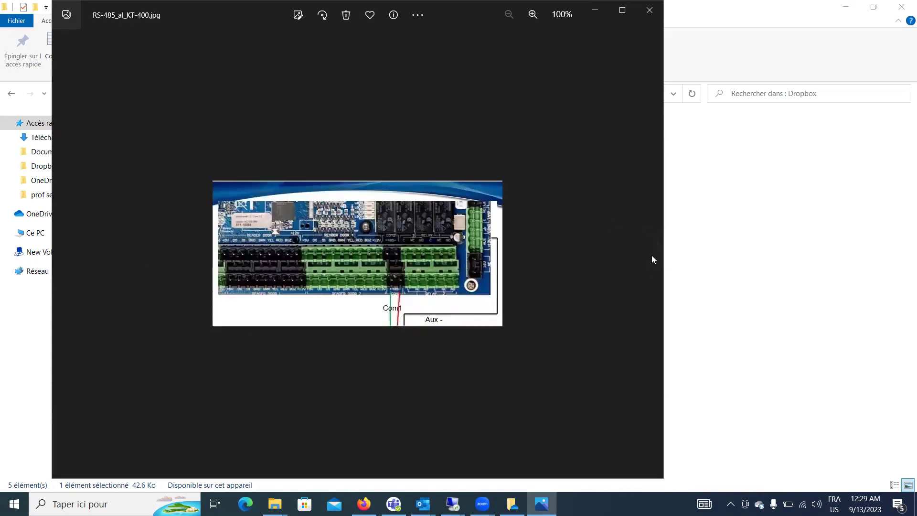
left_click(63, 253)
left_click(63, 253)
left_click(63, 253)
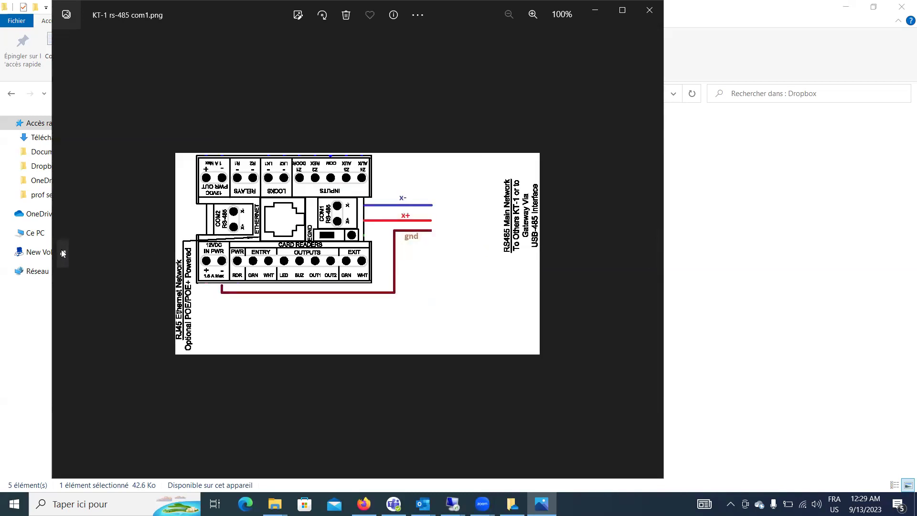
left_click(63, 253)
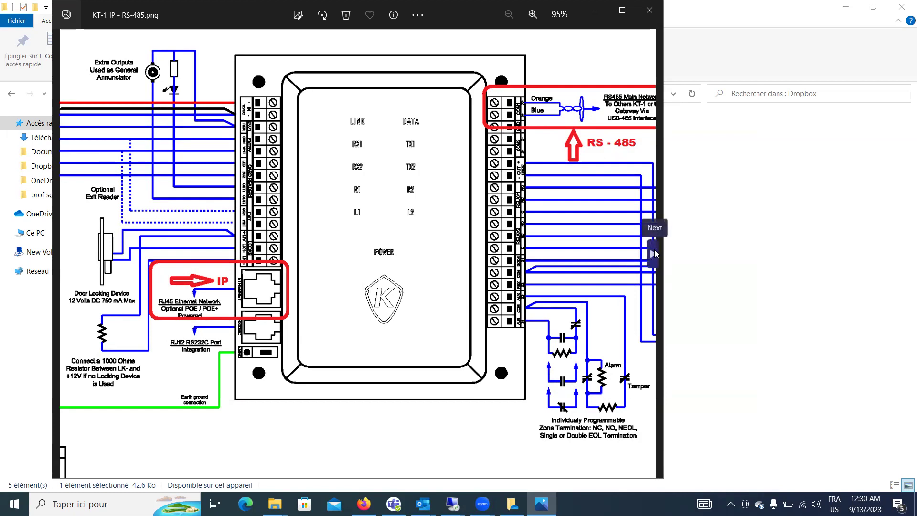
- Advance through the wiring images to the RS-485_al_KT-400 photo
left_click(652, 253)
left_click(653, 253)
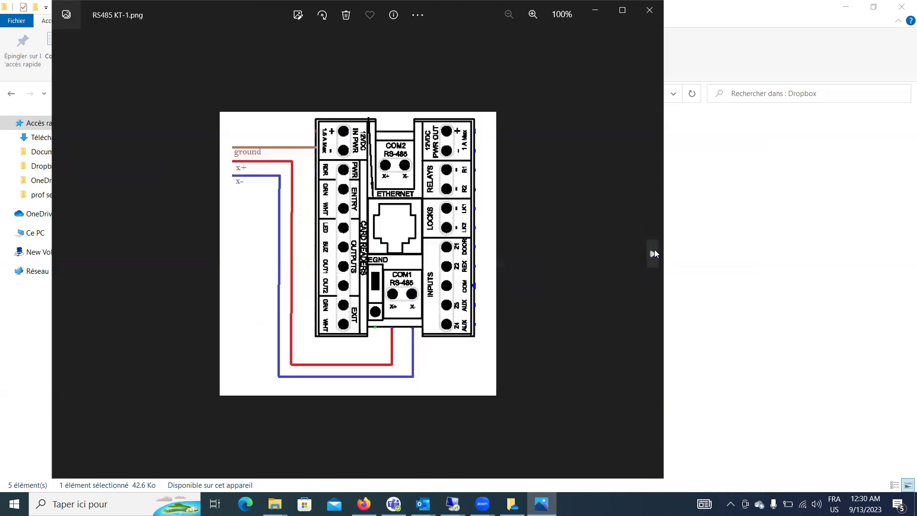
left_click(653, 253)
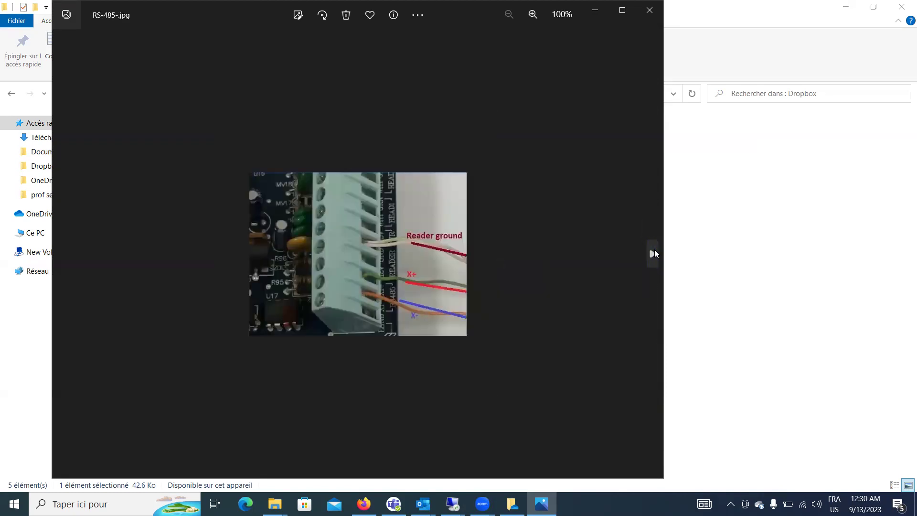
left_click(653, 253)
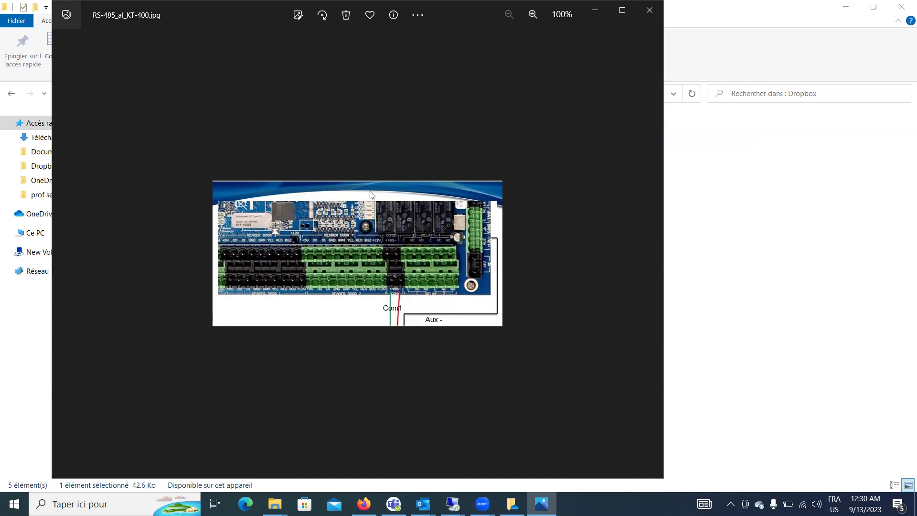
- Zoom into the KT-400 wiring photo, maximize the viewer, and zoom out slightly
left_click(532, 15)
left_click(531, 15)
left_click(532, 15)
left_click(532, 15)
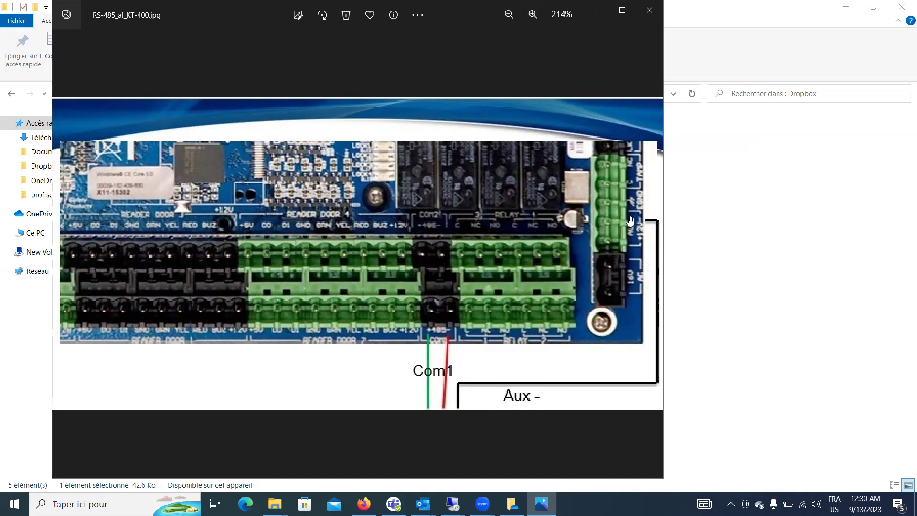
left_click(621, 10)
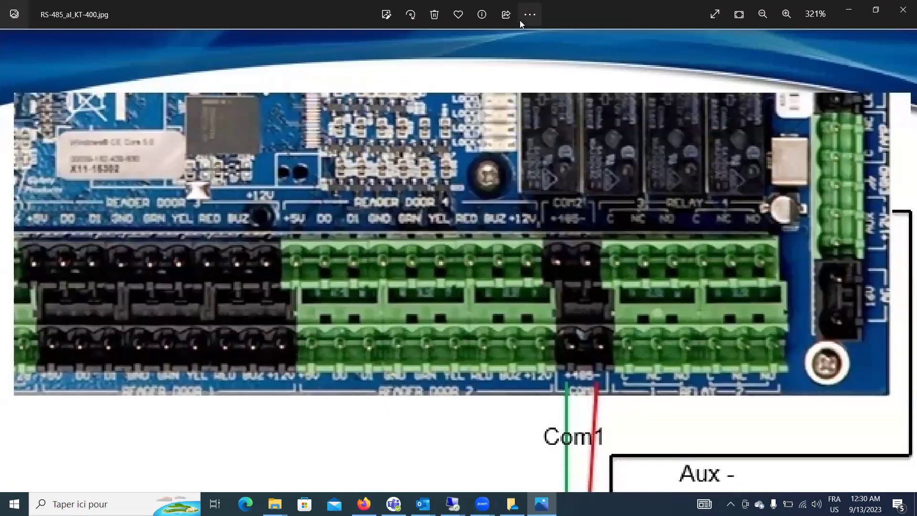
left_click(763, 14)
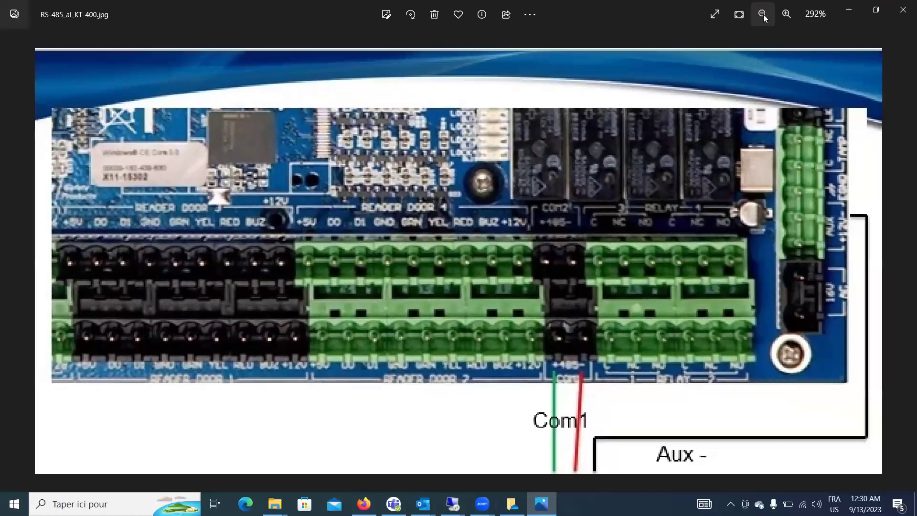
- Step back through the RS485 KT-1 diagram to the KT-1 IP - RS-485 diagram
left_click(17, 257)
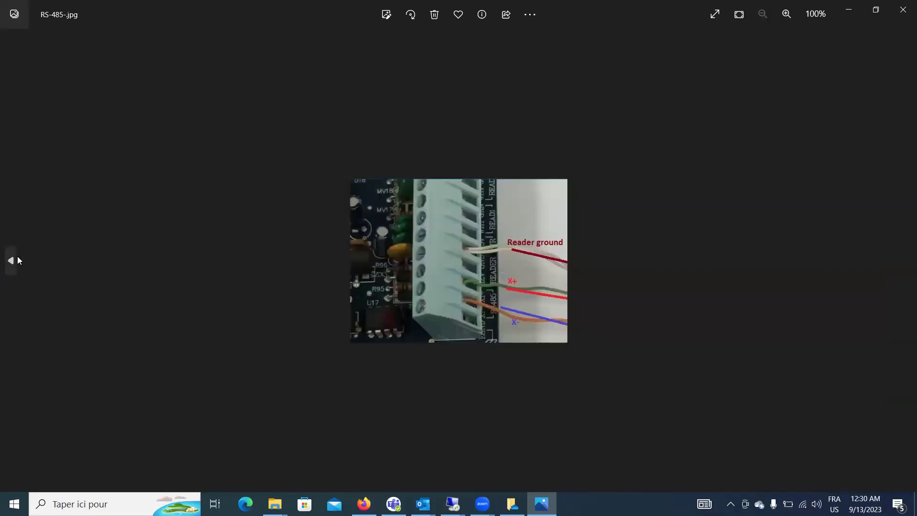
left_click(18, 258)
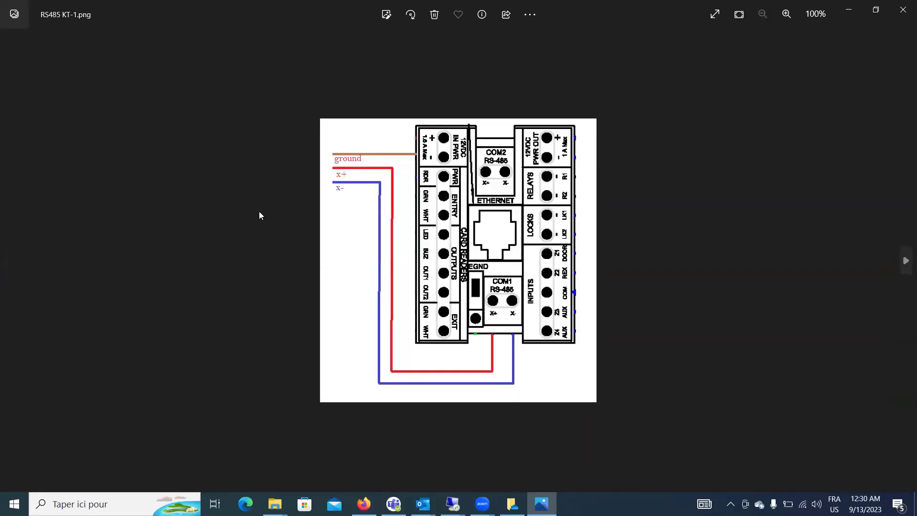
left_click(12, 259)
left_click(13, 258)
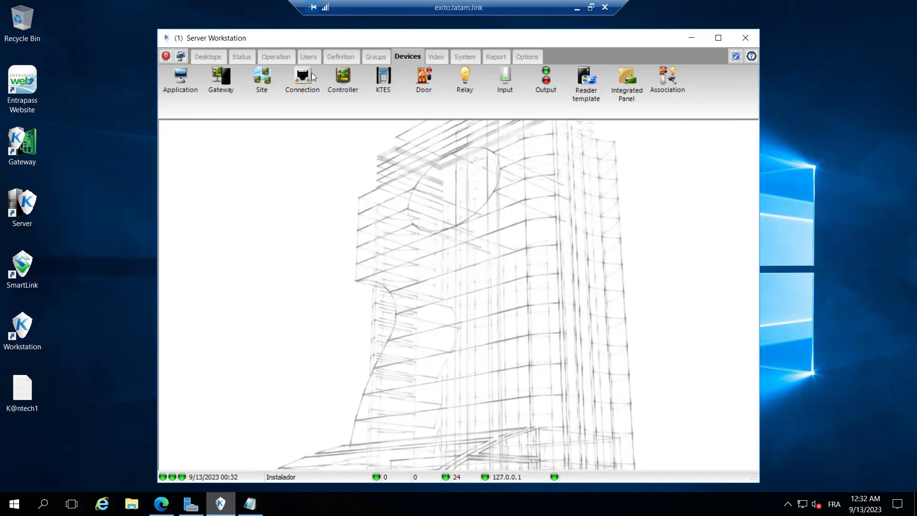
- Raise the Xelecto connection's controller count from 1 to 2 and save it
left_click(299, 80)
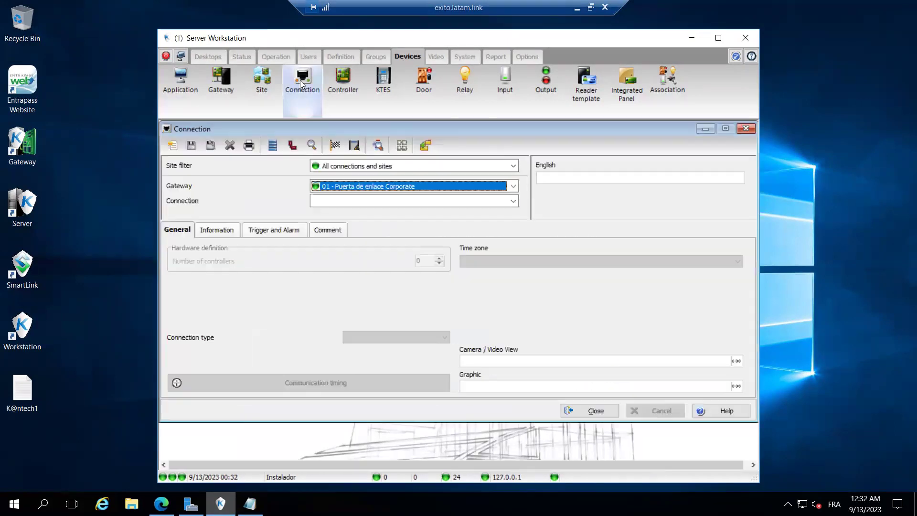
left_click(337, 201)
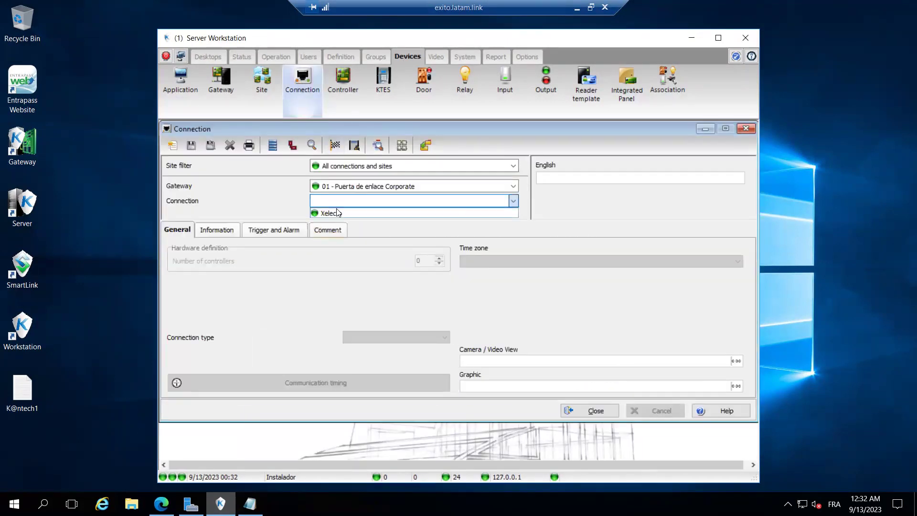
left_click(337, 213)
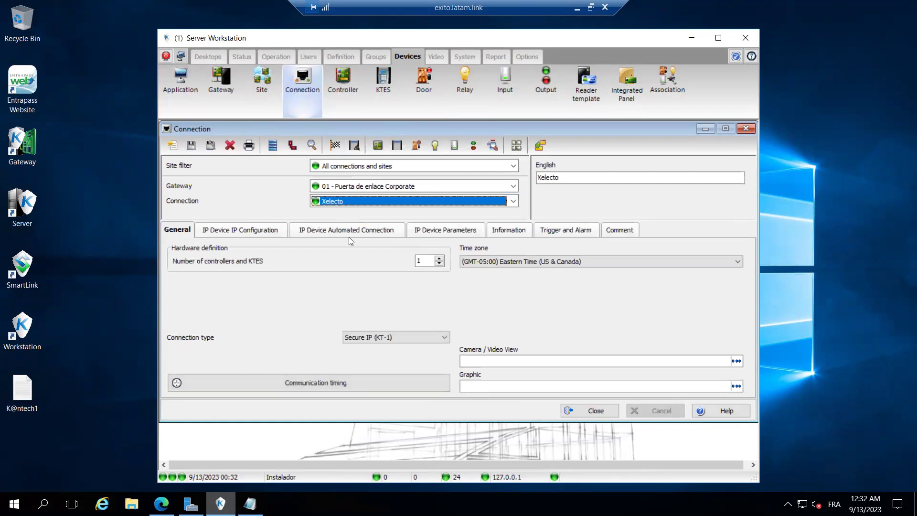
left_click(439, 259)
left_click(440, 259)
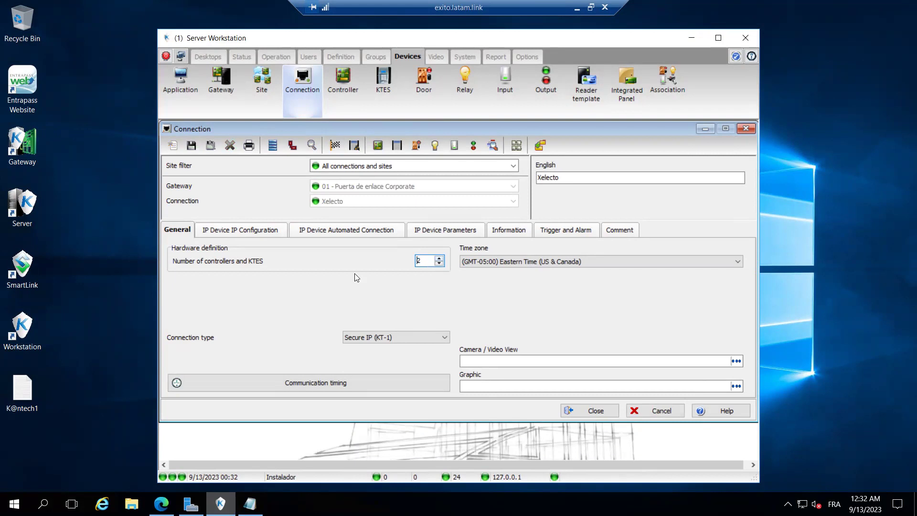
left_click(190, 147)
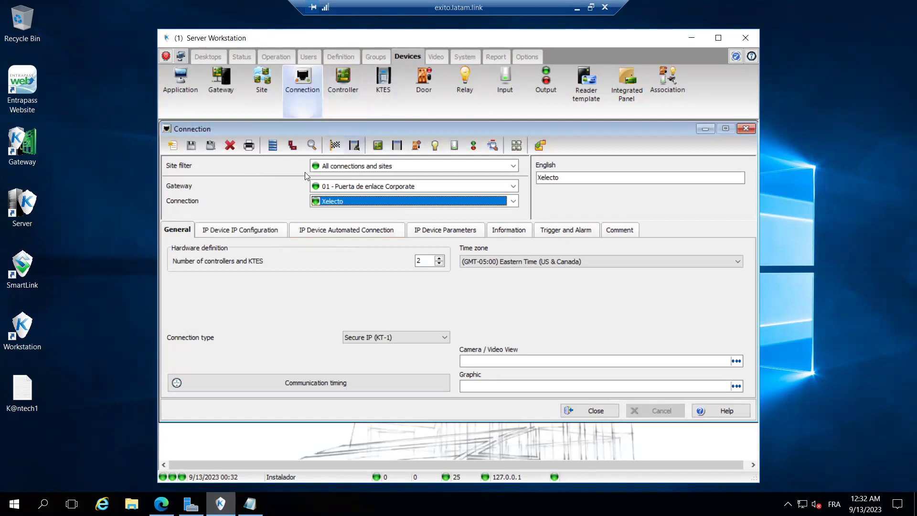
- Select Controller #1 (0001) and rename it KT-1 IP
left_click(378, 147)
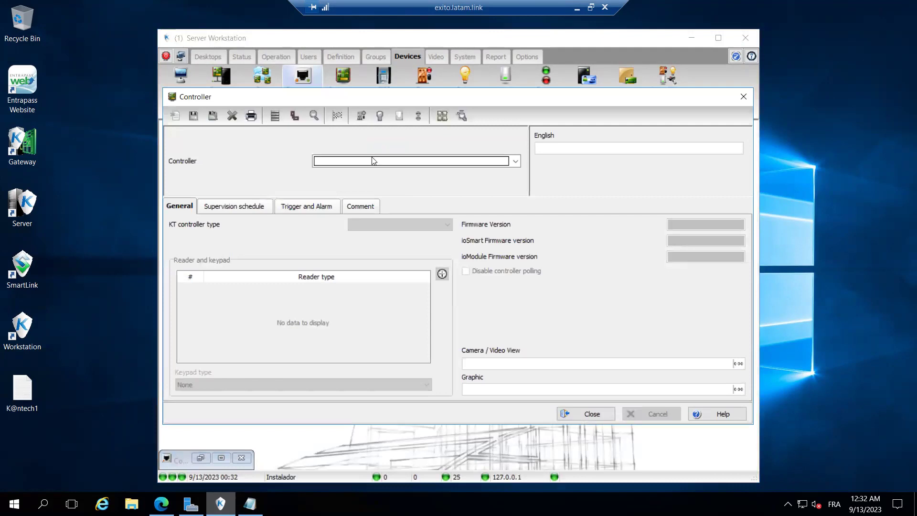
left_click(373, 161)
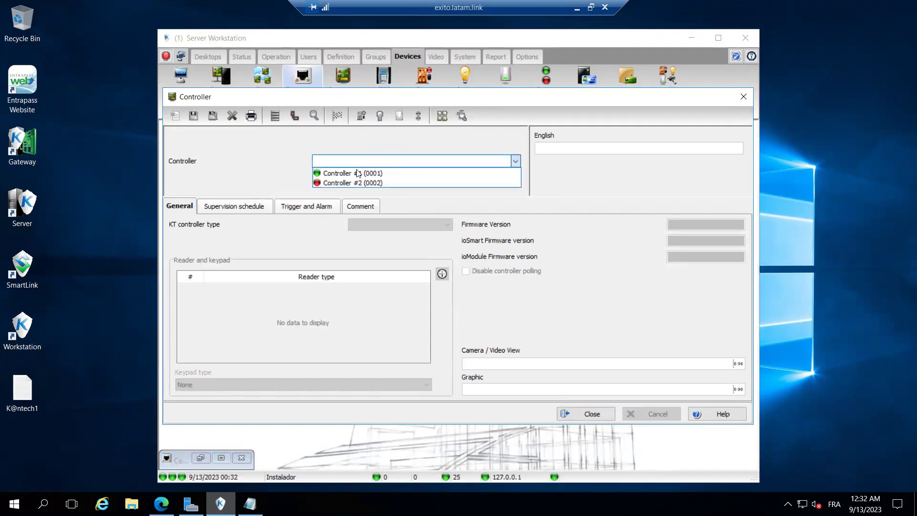
left_click(357, 173)
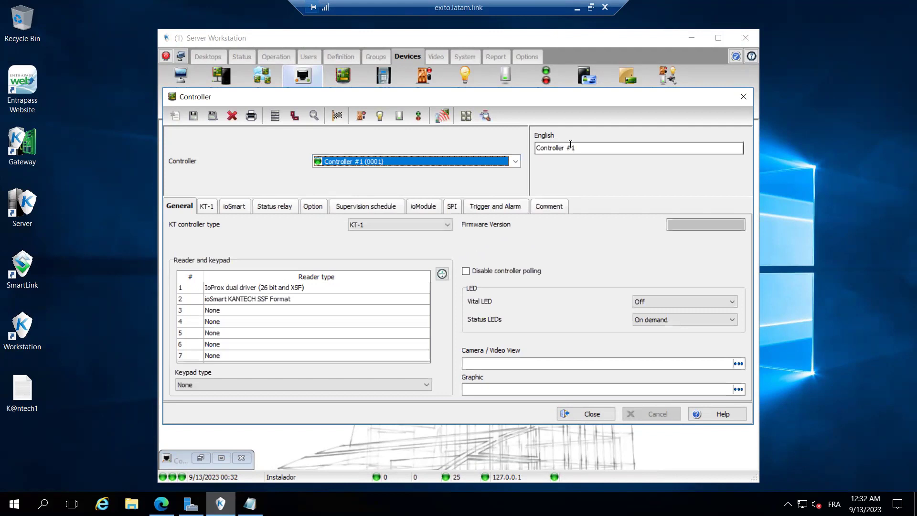
key("Tab")
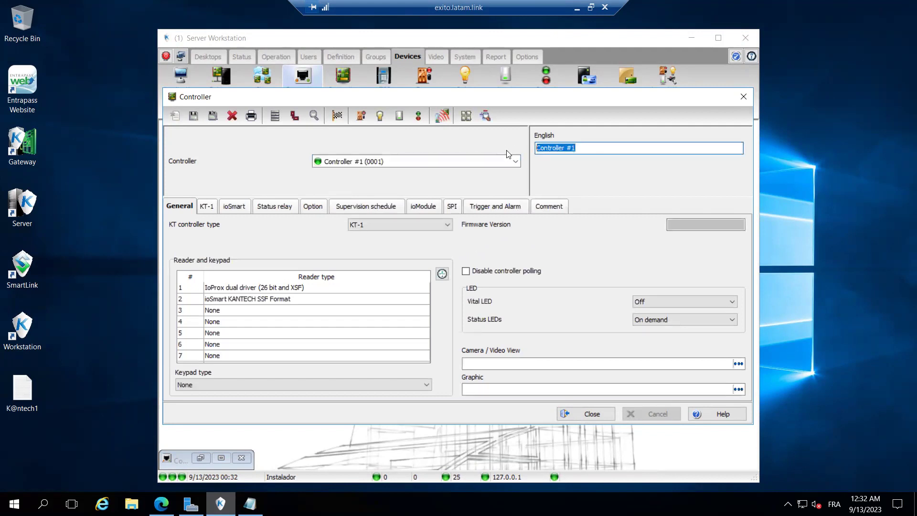
type("KT-1")
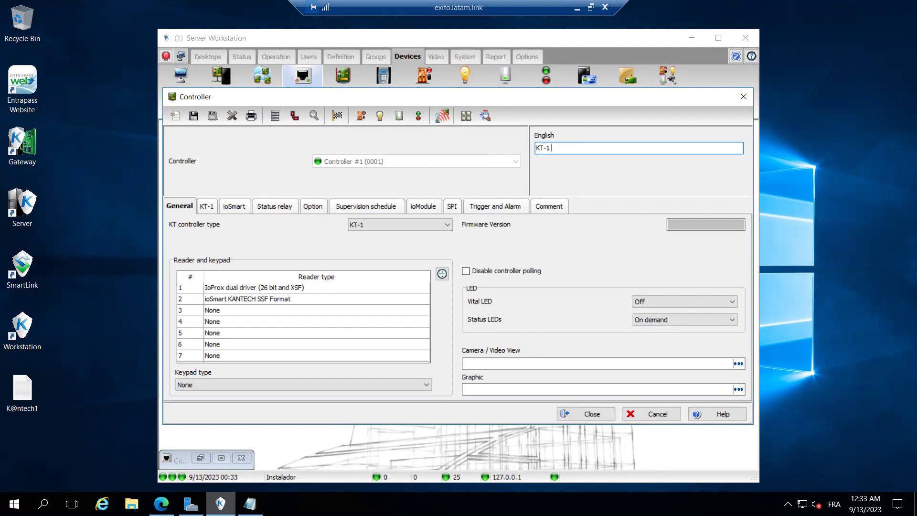
type(" IP")
- Save the KT-1 IP controller, then set Controller #2 (0002) to type KT-300
left_click(191, 116)
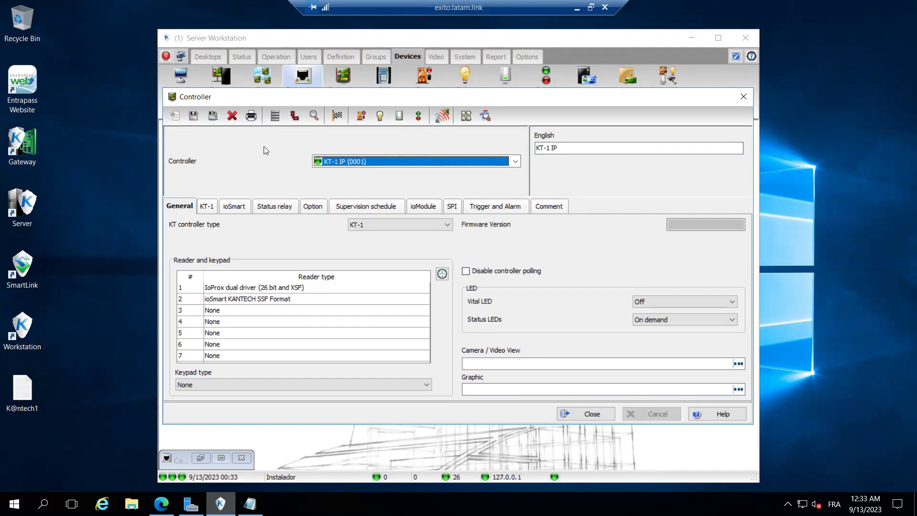
left_click(337, 165)
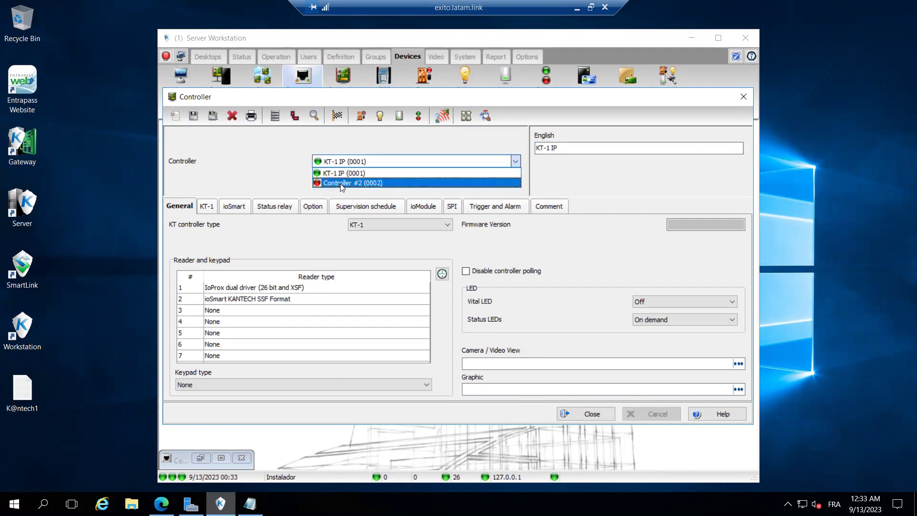
left_click(340, 183)
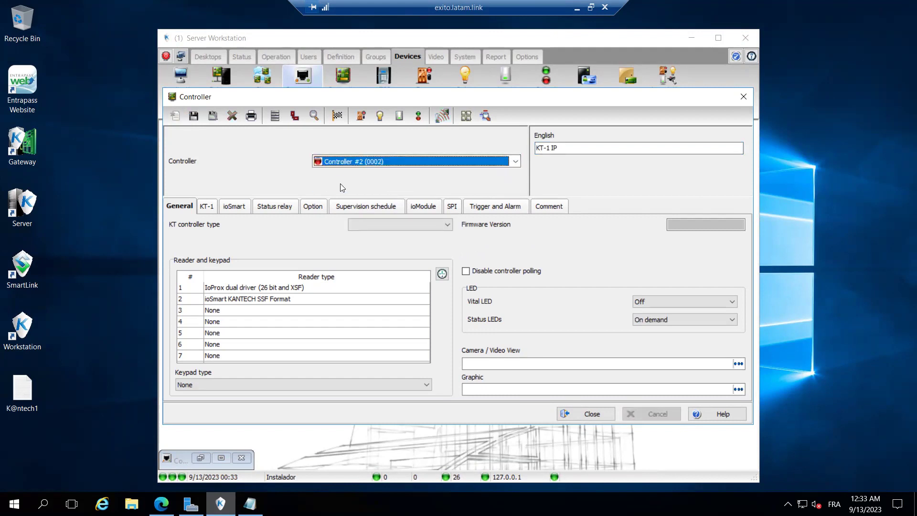
left_click(365, 226)
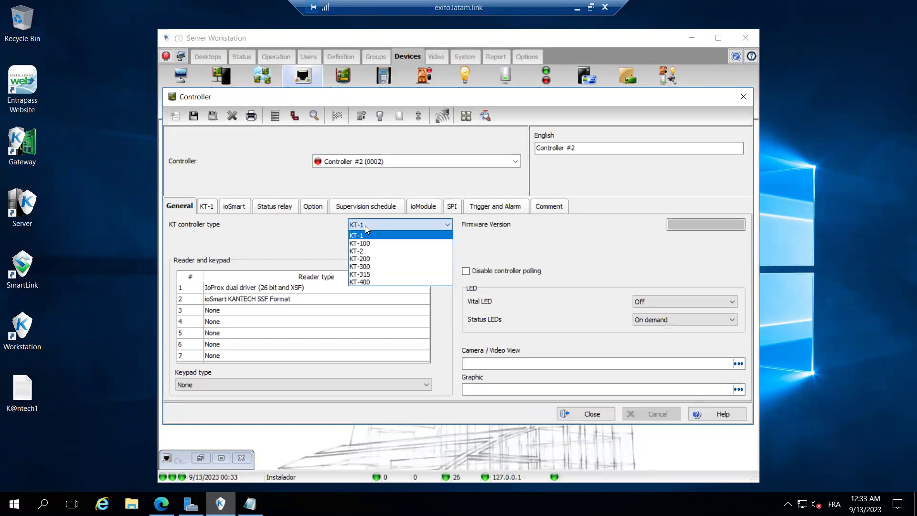
left_click(364, 266)
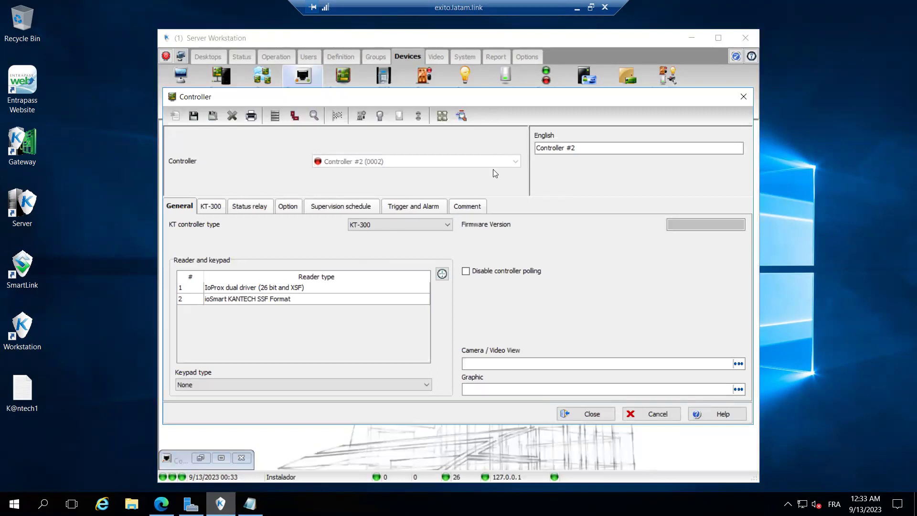
- Name controller 0002 'KT-300 main office' and give it serial number A2123321
left_click(584, 151)
left_click_drag(585, 150, 492, 148)
type("KT-300")
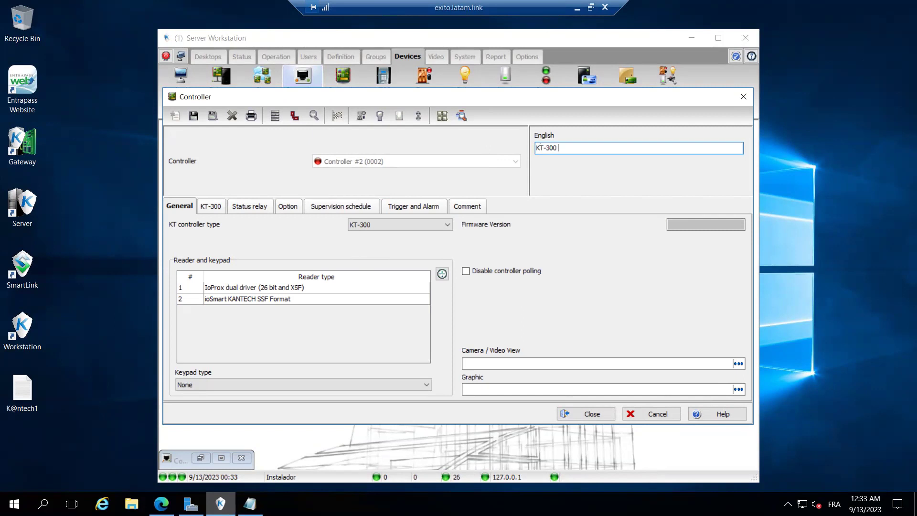
type("main office")
left_click(211, 208)
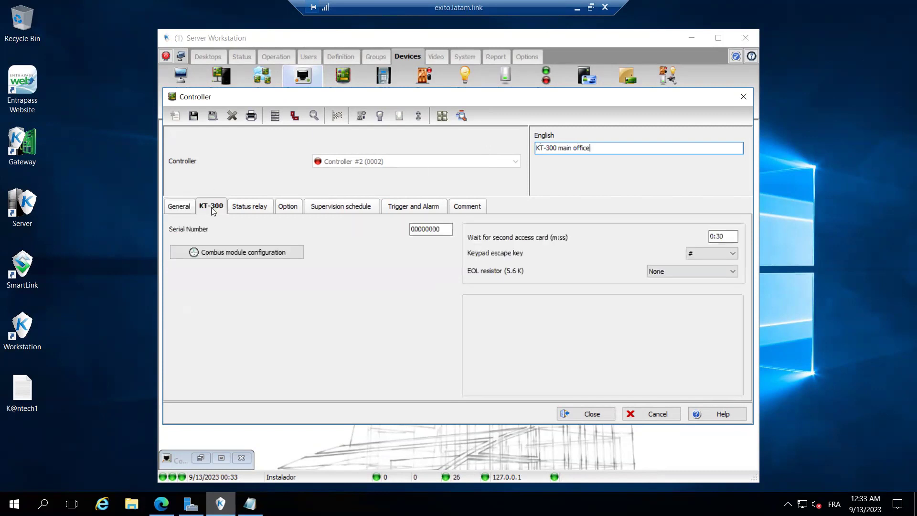
key("Tab")
type("A2123321")
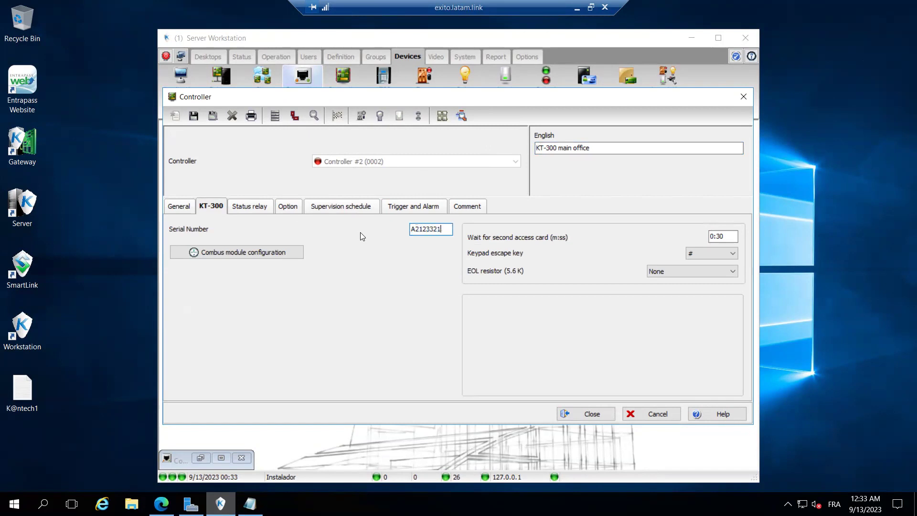
- Save the controller, accept the KT-300 Express Setup, and close the device windows
left_click(194, 116)
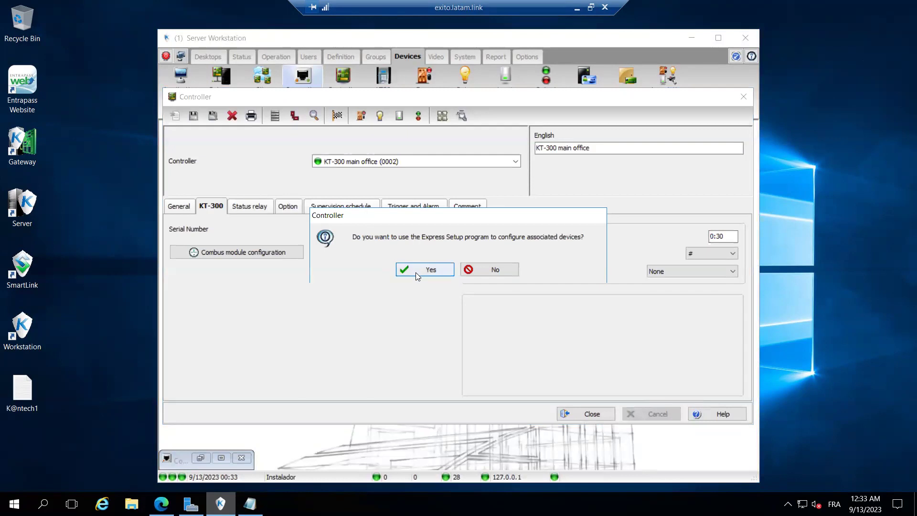
left_click(415, 272)
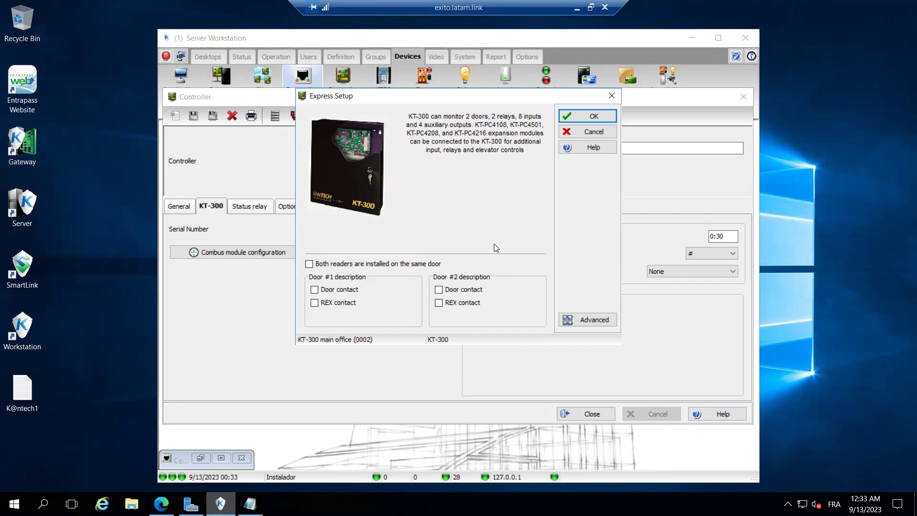
left_click(582, 117)
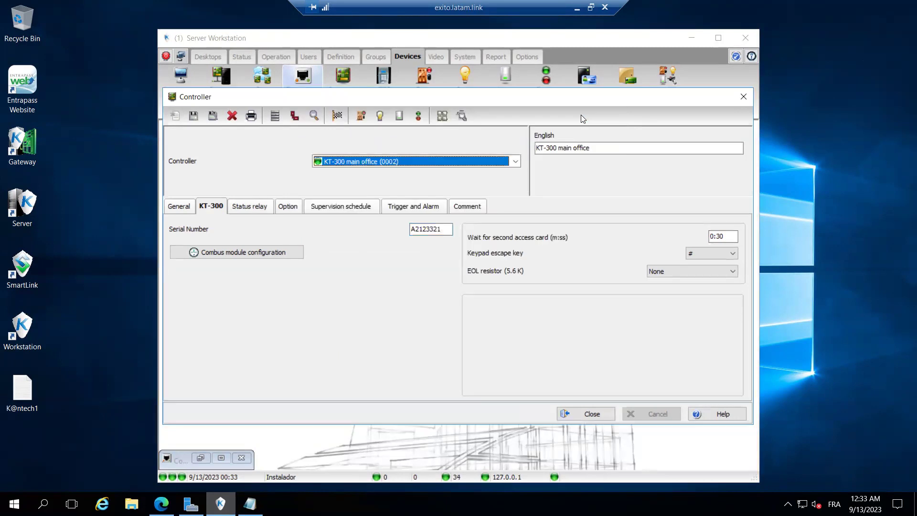
left_click(583, 415)
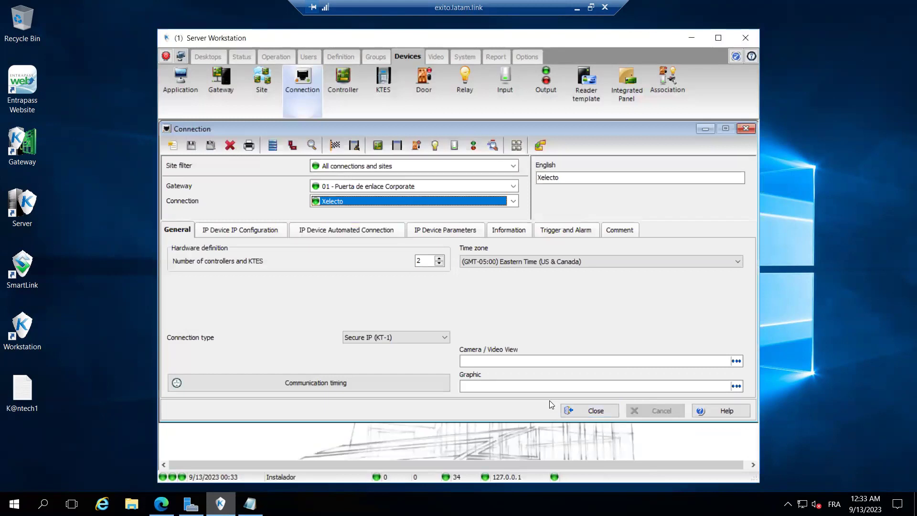
left_click(582, 412)
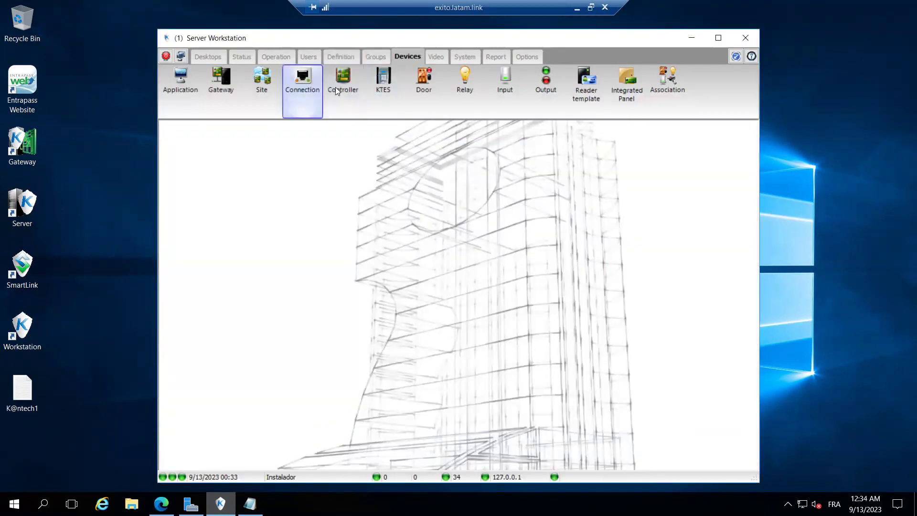
- Open RS-485_al_KT-400 from the local Dropbox folder in Photos
left_click(576, 8)
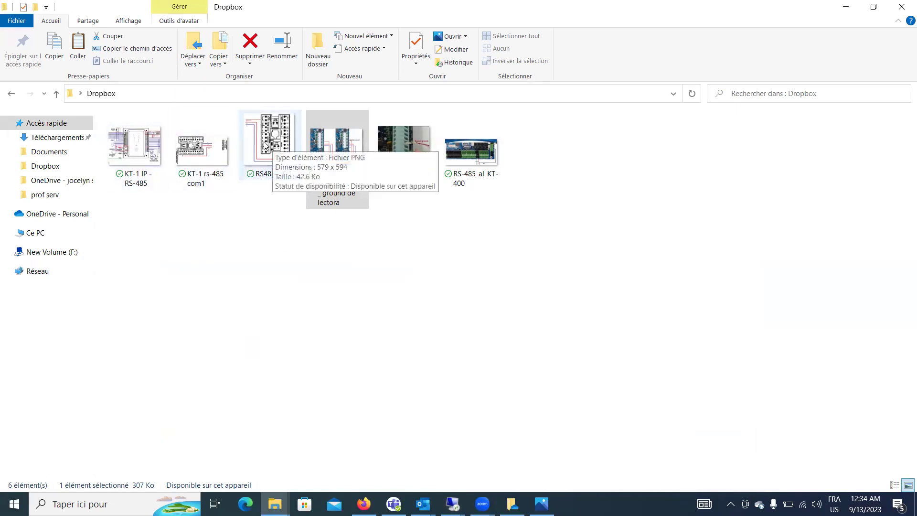
double_click(485, 154)
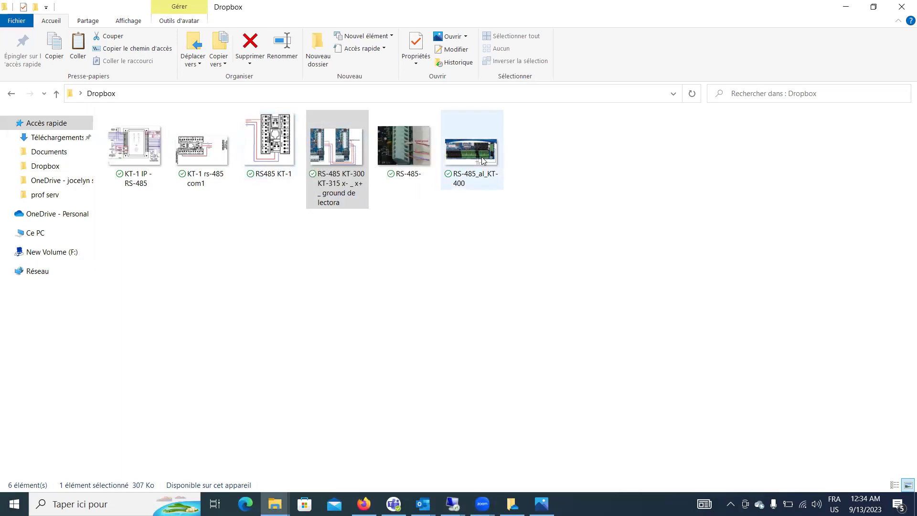
left_click(481, 155)
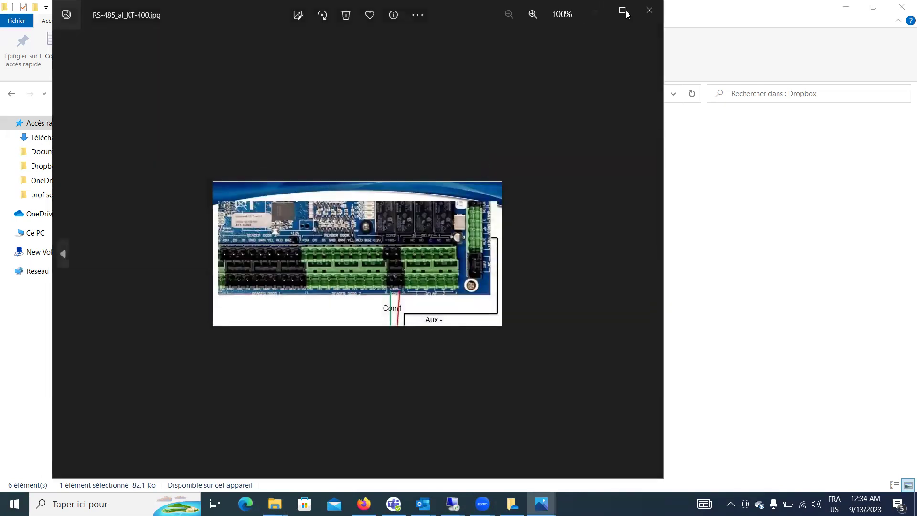
- Maximize Photos, zoom into the KT-400 board image, then go back to RS-485-.jpg
left_click(623, 11)
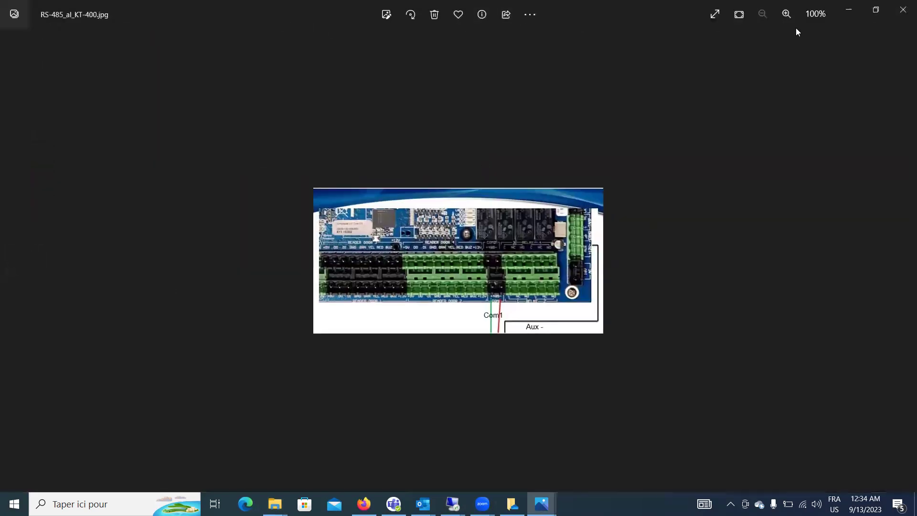
left_click(791, 15)
left_click(789, 15)
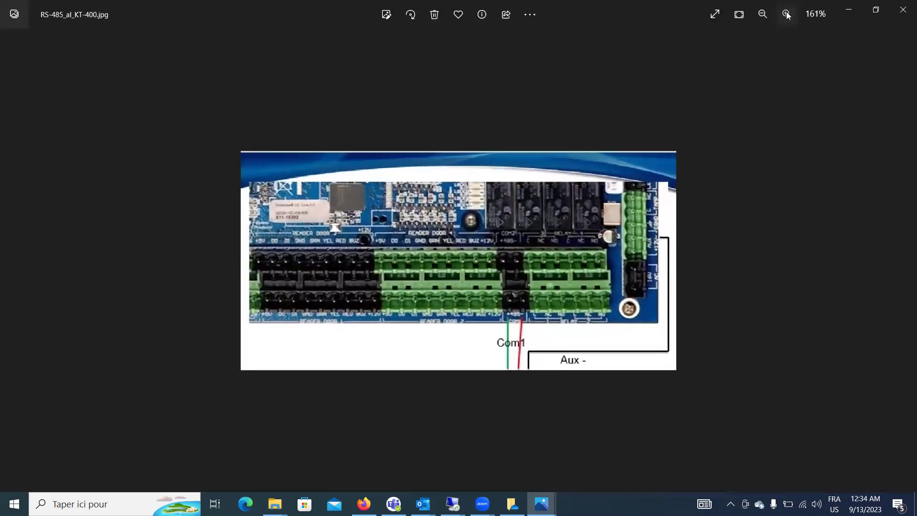
left_click(787, 15)
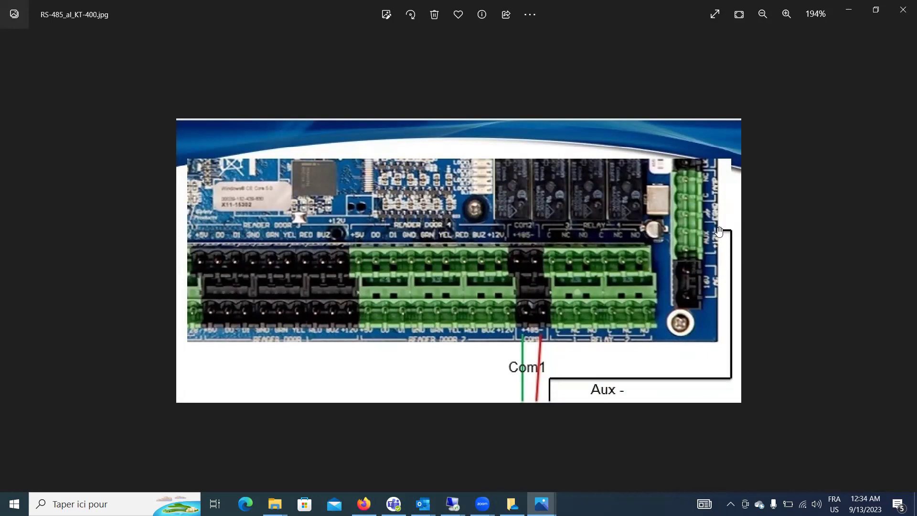
left_click(21, 262)
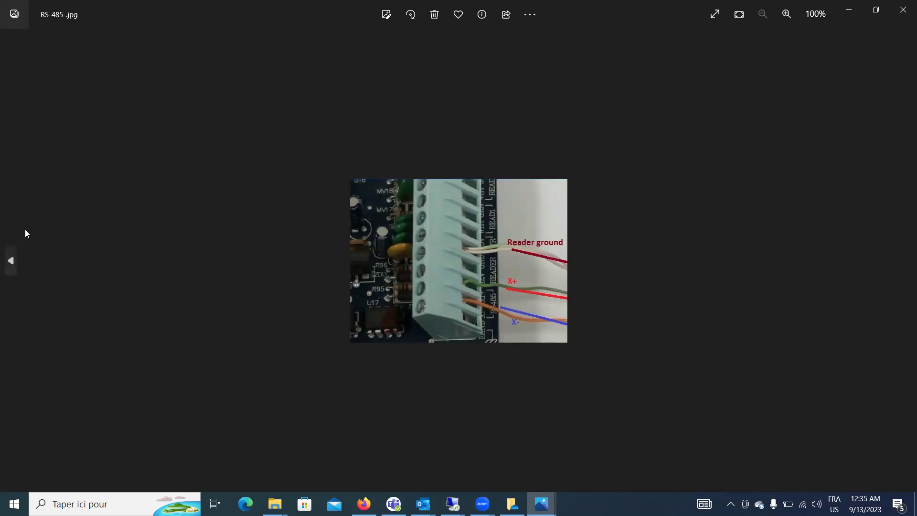
- Step back through the KT-300/KT-315 diagram to RS485 KT-1.png
left_click(11, 262)
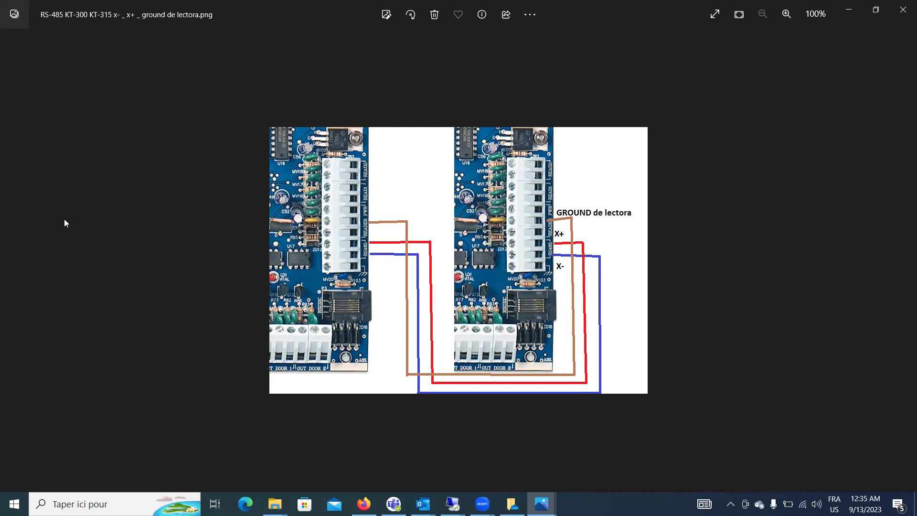
left_click(11, 260)
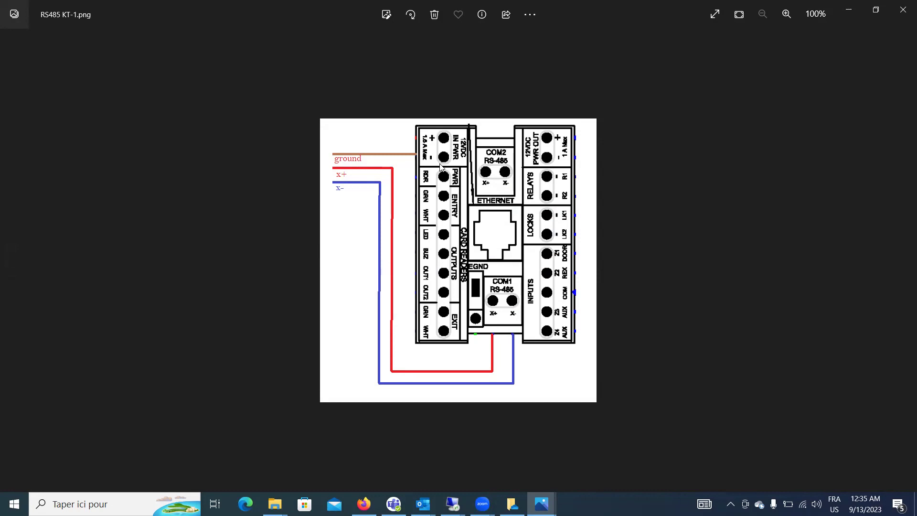
- Step back to the KT-1 IP - RS-485 wiring diagram, then raise the remote desktop session previews
left_click(12, 270)
left_click(11, 270)
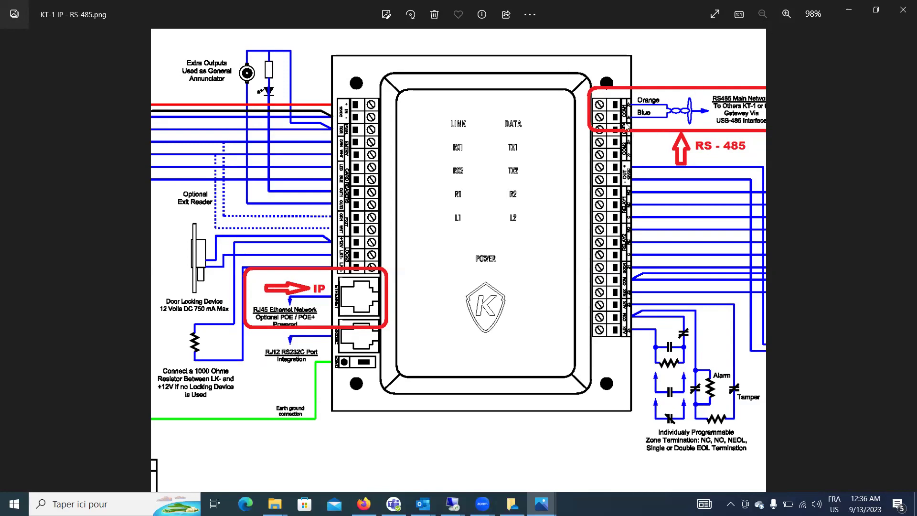
left_click(452, 504)
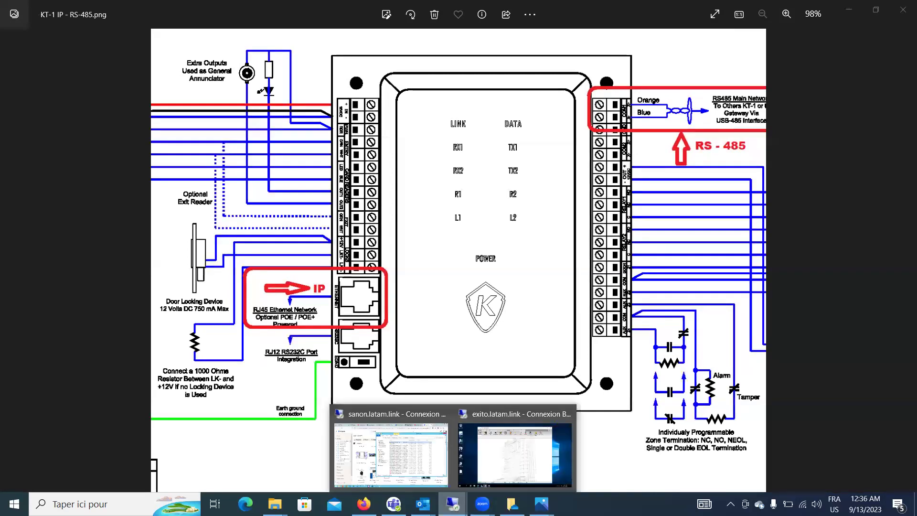
- In the exito.latam.link session, save the Xelecto connection with 3 controllers and KTES
left_click(506, 457)
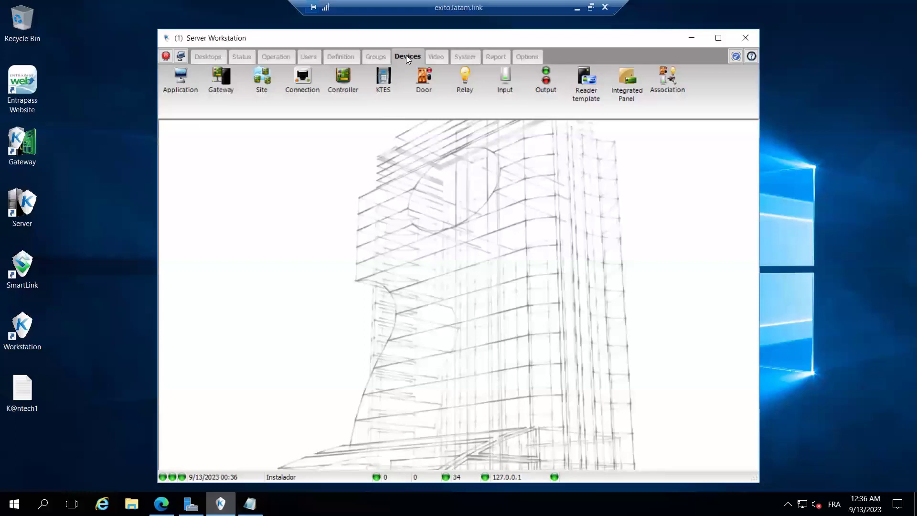
left_click(302, 79)
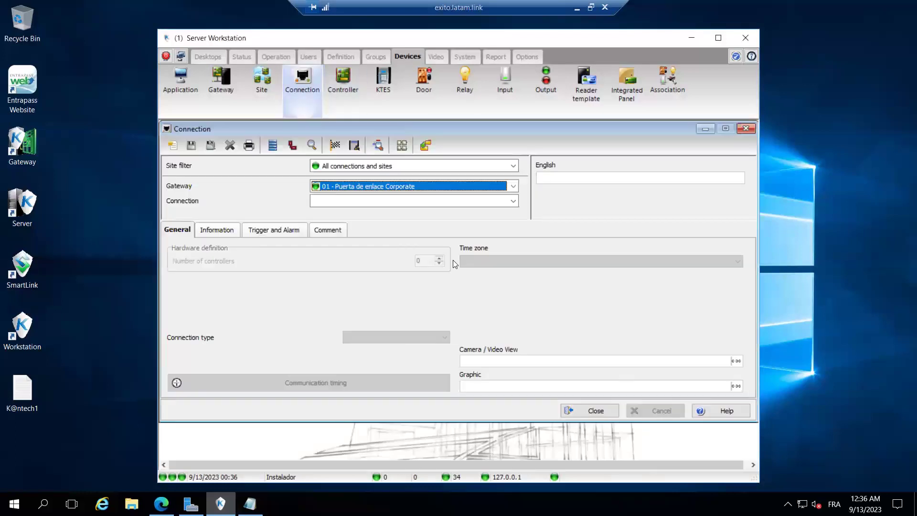
left_click(375, 201)
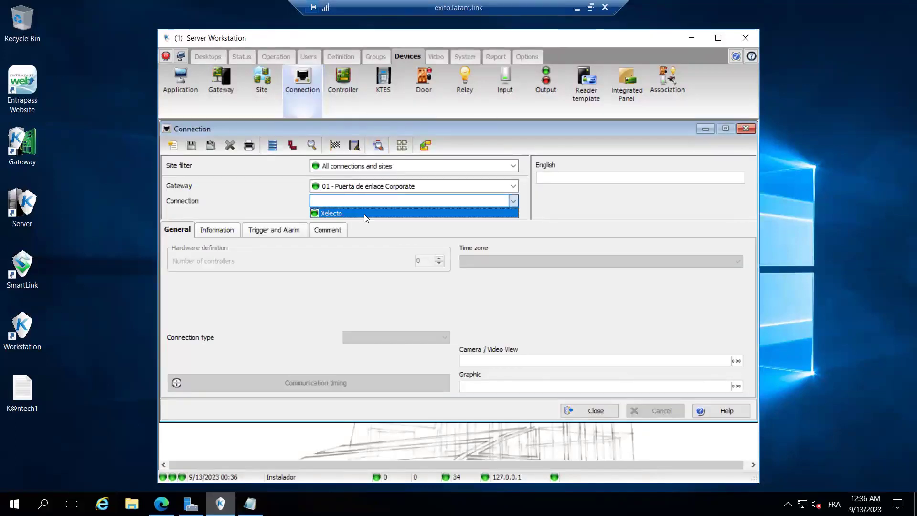
left_click(366, 214)
left_click(439, 258)
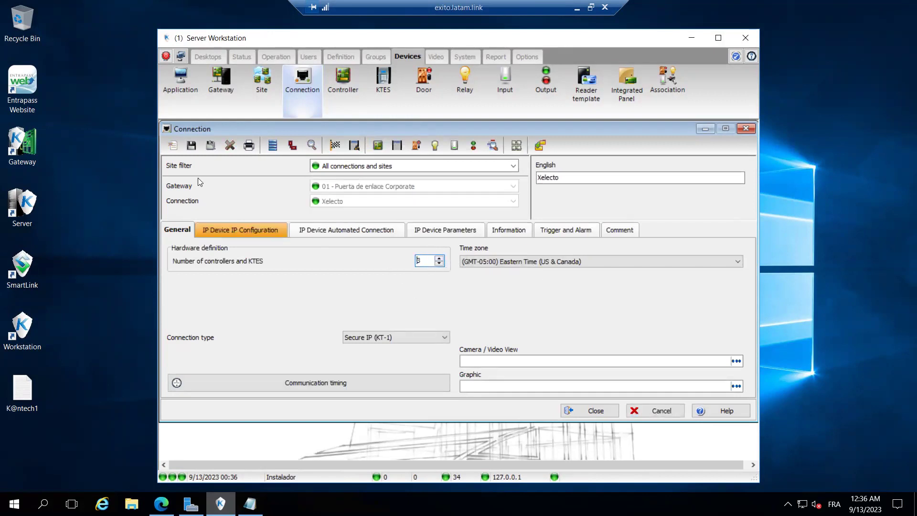
left_click(191, 147)
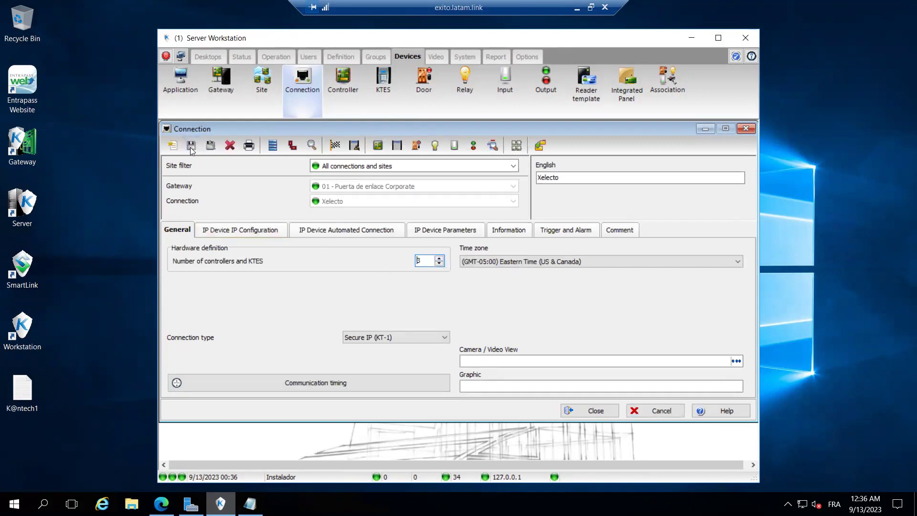
left_click(378, 146)
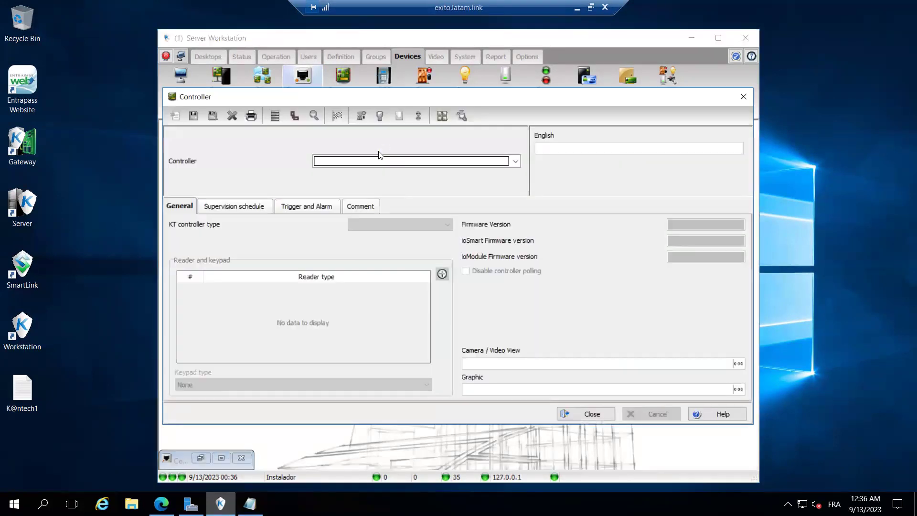
- Set Controller #3 (0003) to type KT-300 and save the change when leaving the record
left_click(375, 161)
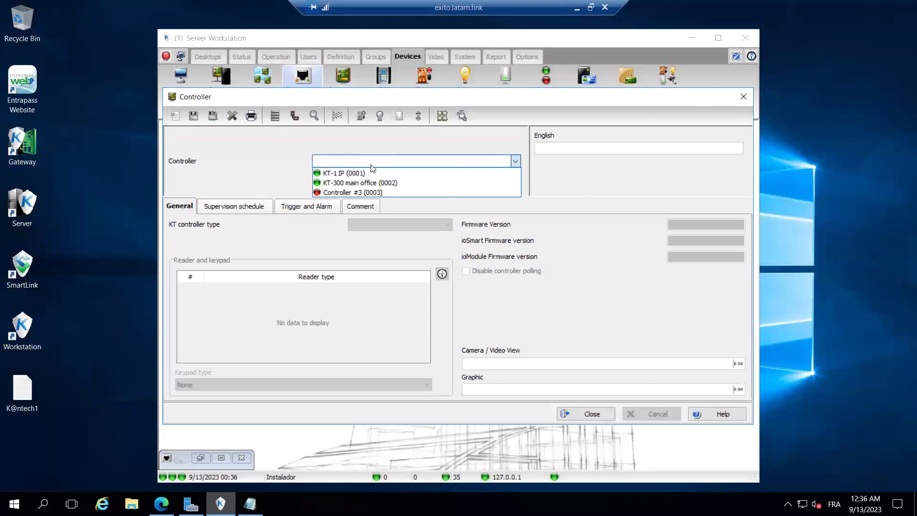
left_click(344, 191)
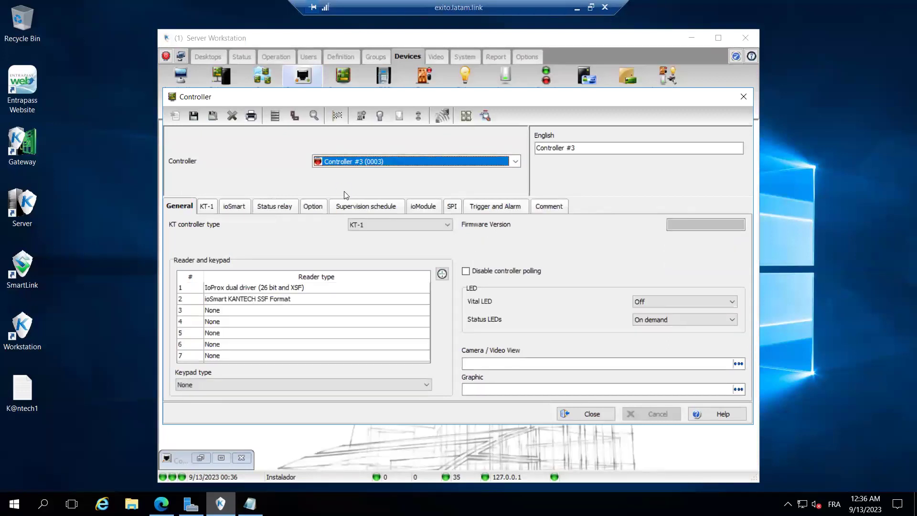
left_click(416, 229)
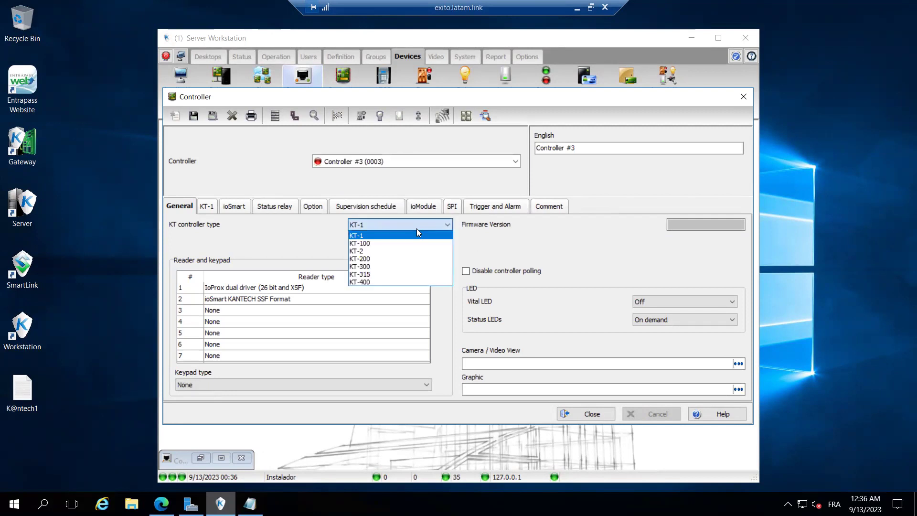
left_click(369, 267)
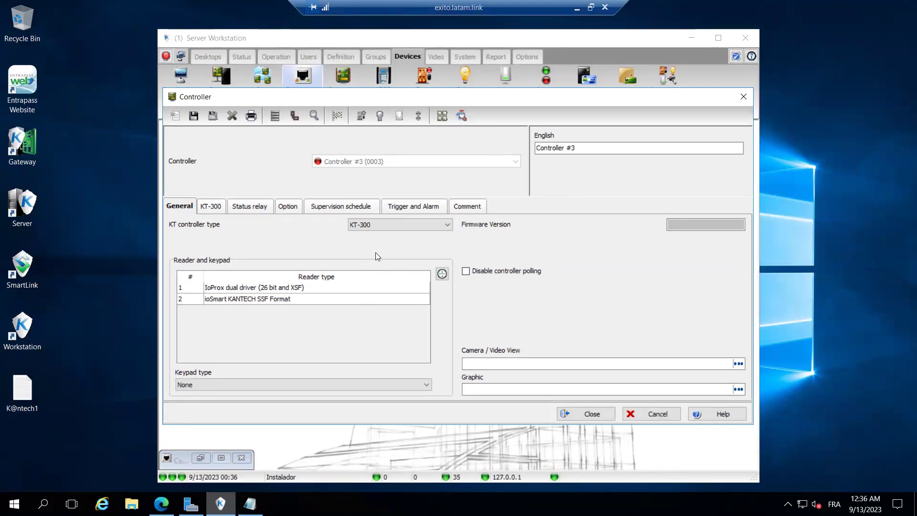
left_click(375, 225)
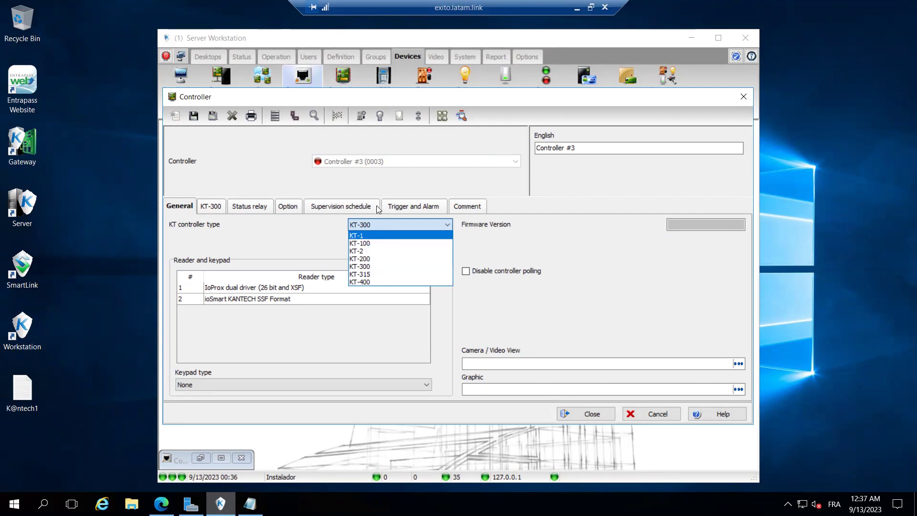
left_click(645, 413)
left_click(644, 413)
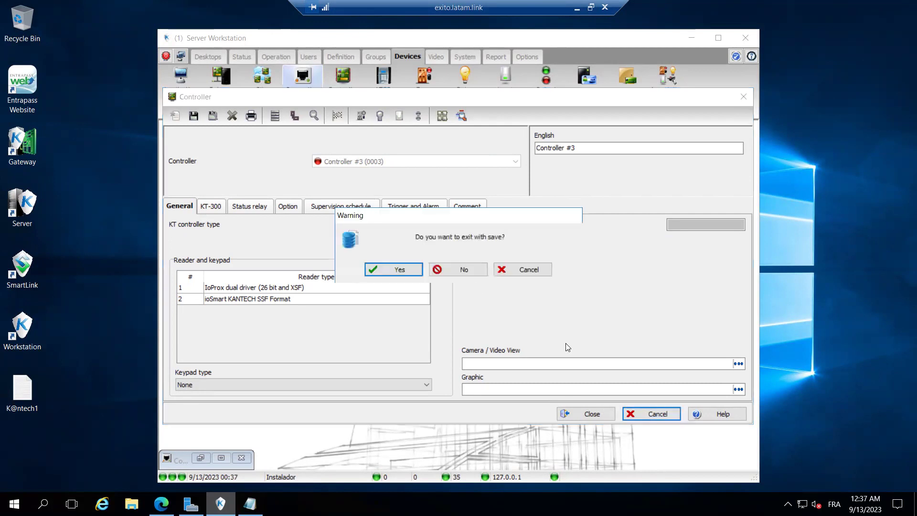
left_click(414, 270)
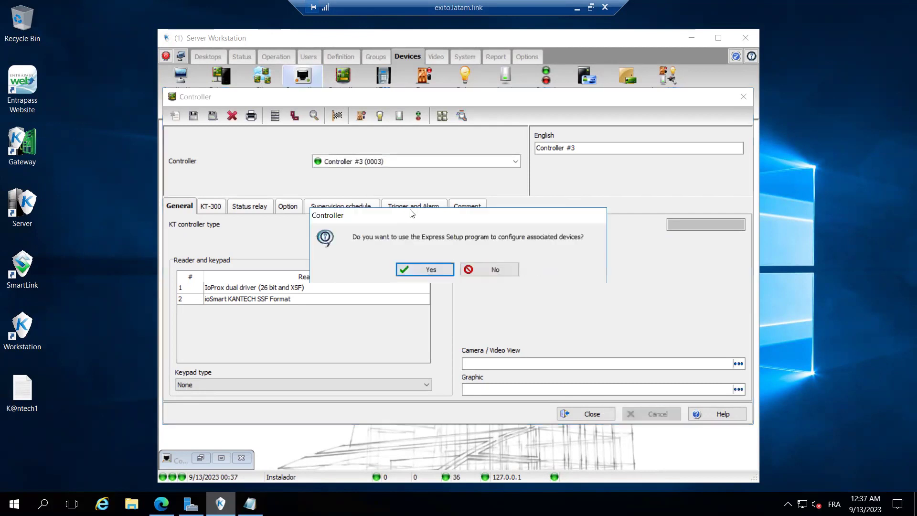
- Decline Express Setup and close the controller record and connection settings
left_click(489, 272)
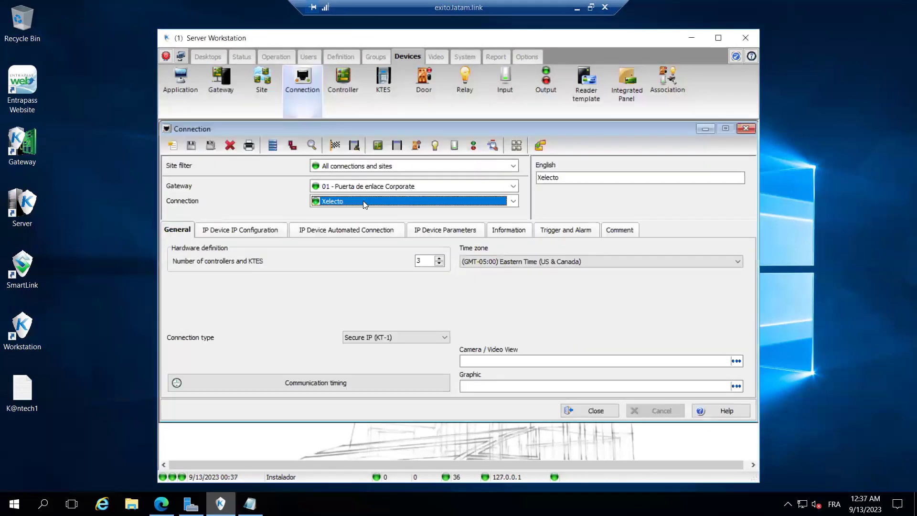
left_click(360, 202)
left_click(360, 202)
left_click(377, 146)
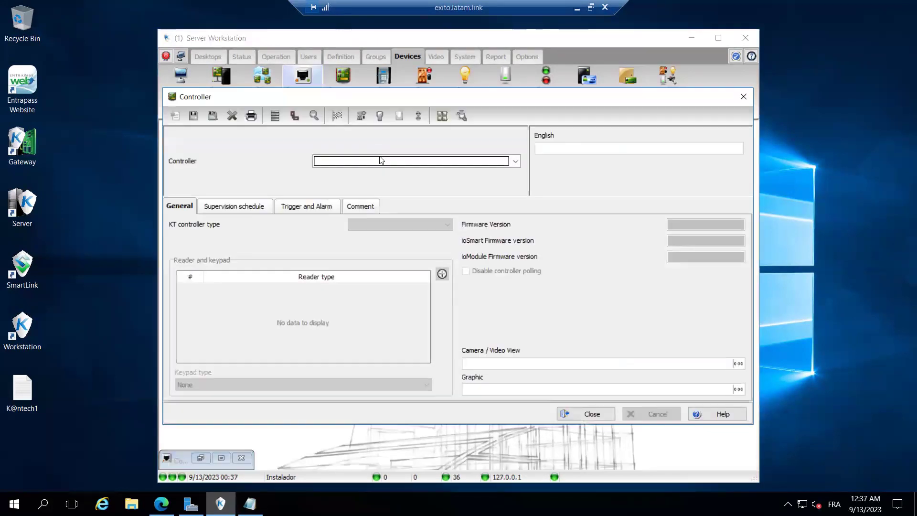
- Delete the Controller #3 (0003) record, confirm, and reload it from the controller list
left_click(379, 160)
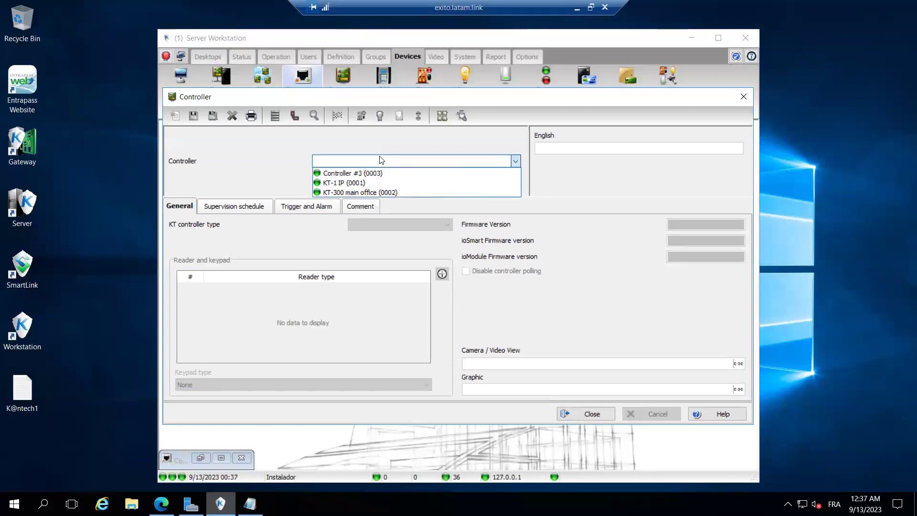
left_click(361, 174)
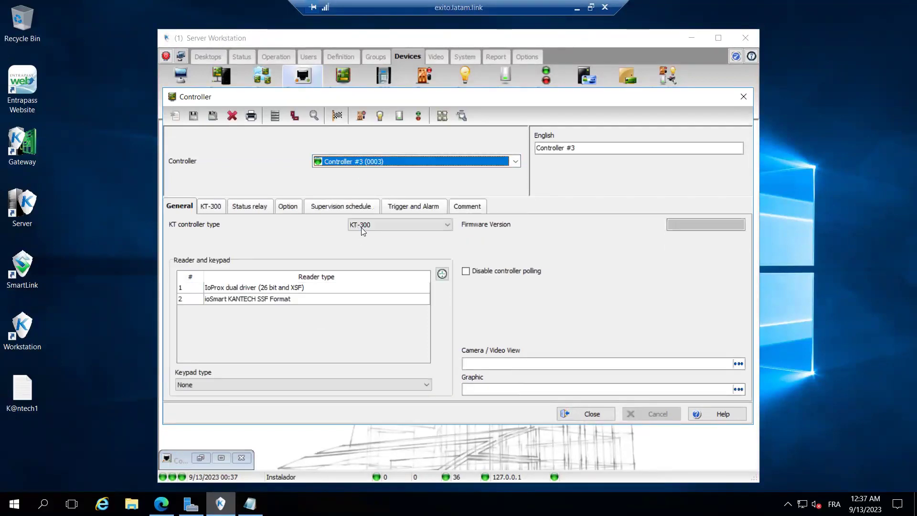
left_click(238, 119)
left_click(400, 270)
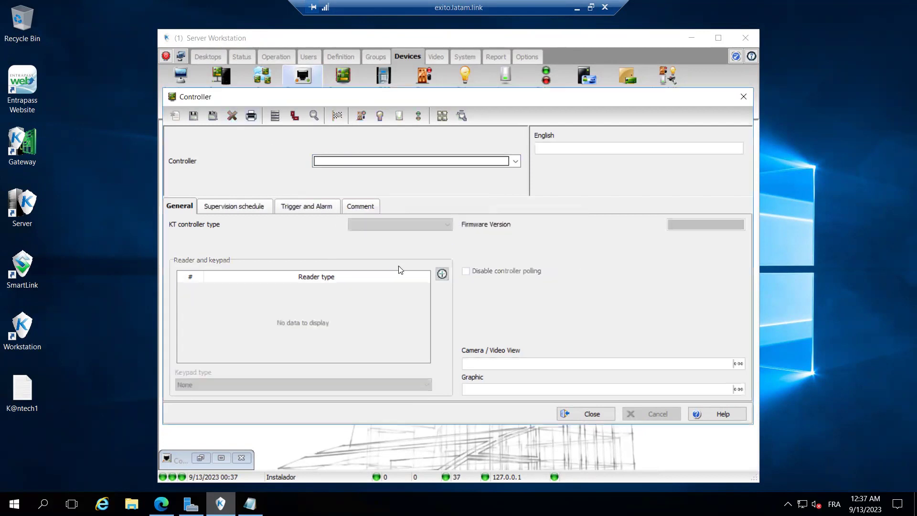
left_click(389, 161)
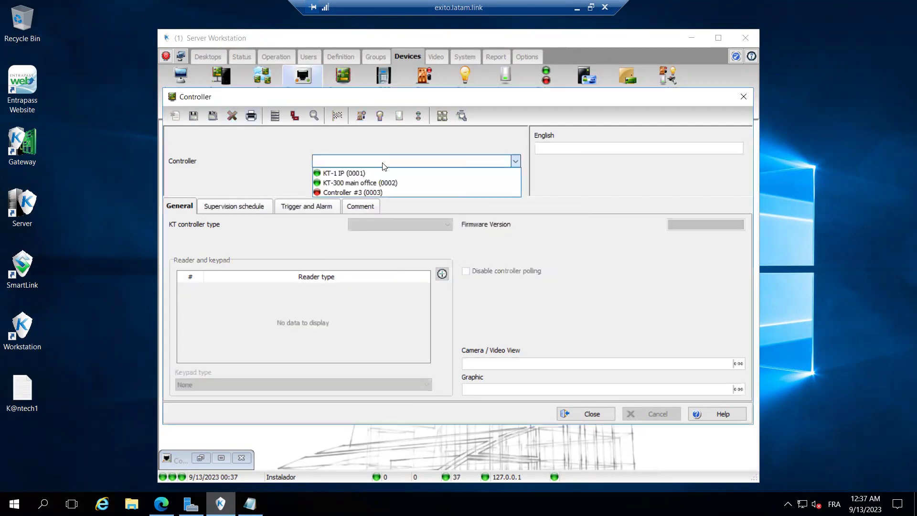
left_click(353, 193)
- Change Controller #3's type to KT-2, then KT-400, and show its KT-400 settings
left_click(366, 228)
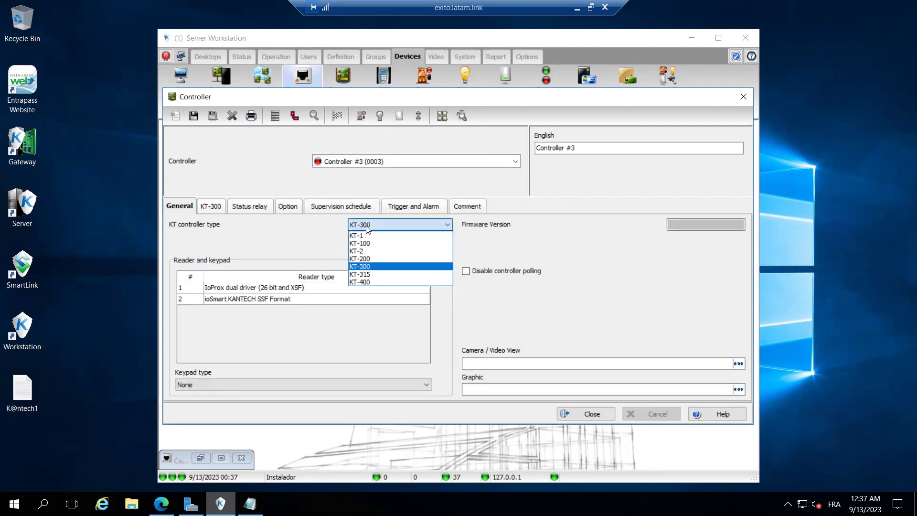
left_click(365, 252)
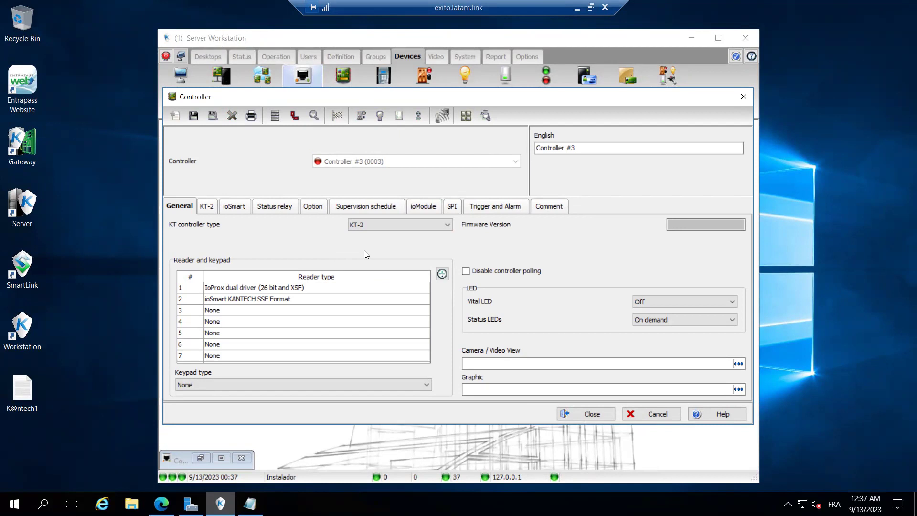
left_click(365, 227)
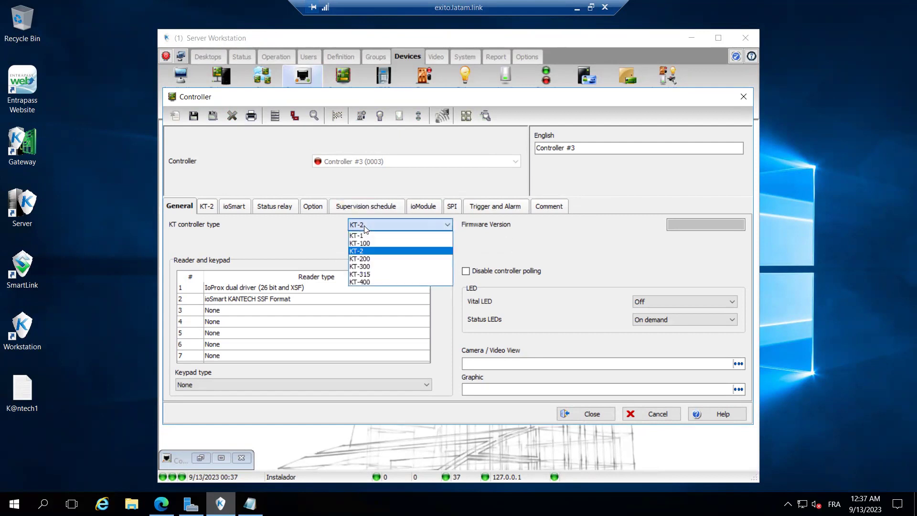
left_click(359, 251)
left_click(372, 226)
left_click(368, 281)
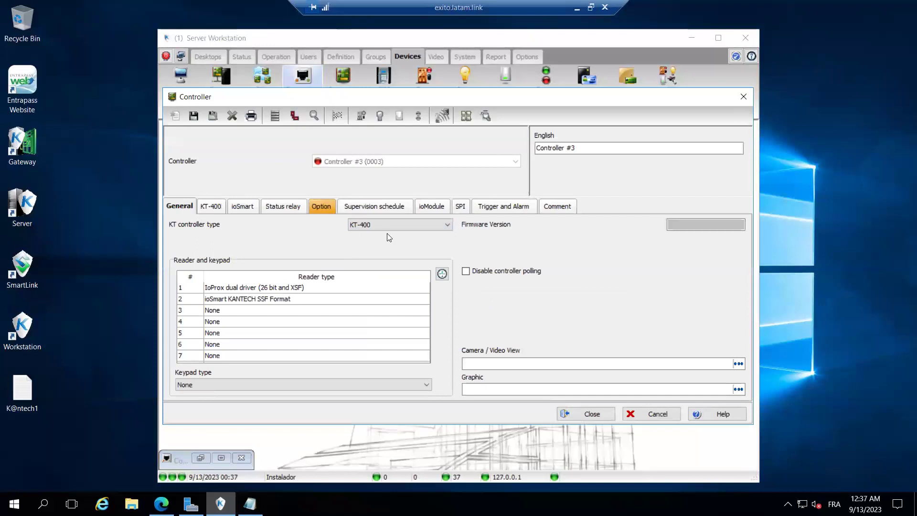
left_click(210, 206)
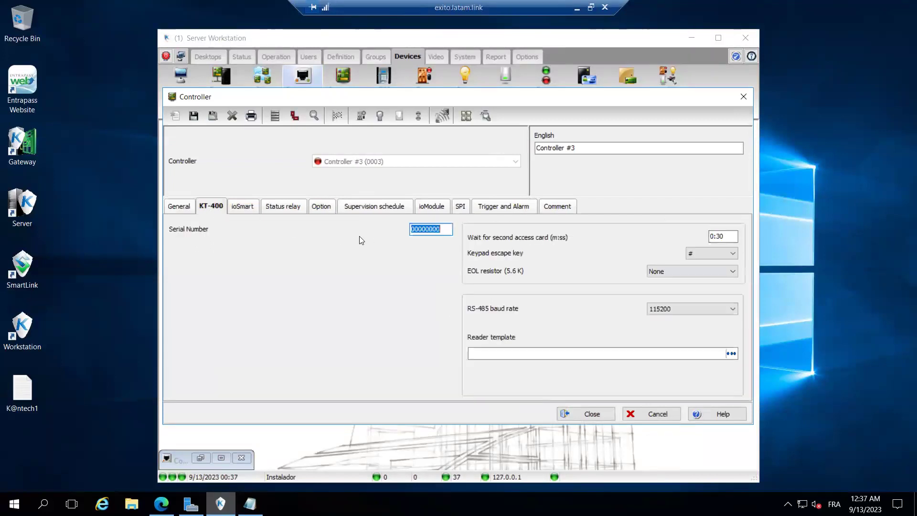